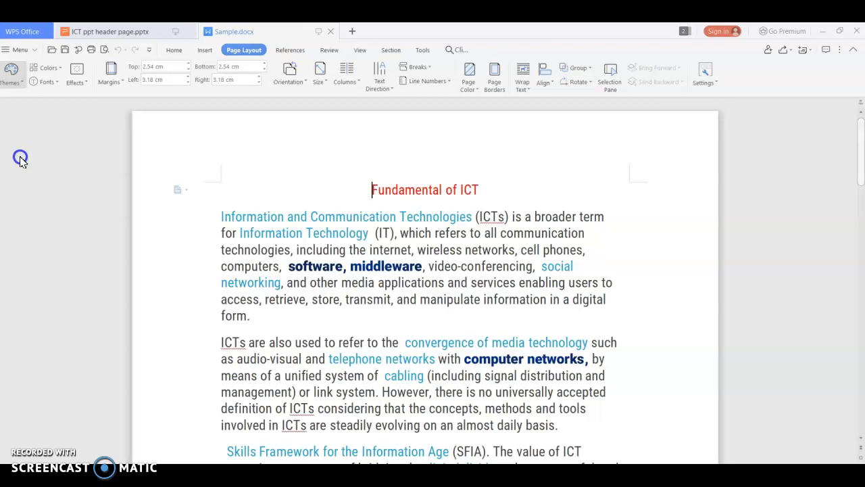
Apply the theme in the third row, second column of the theme gallery to the document
{"action": "left_click", "coordinate": [20, 158]}
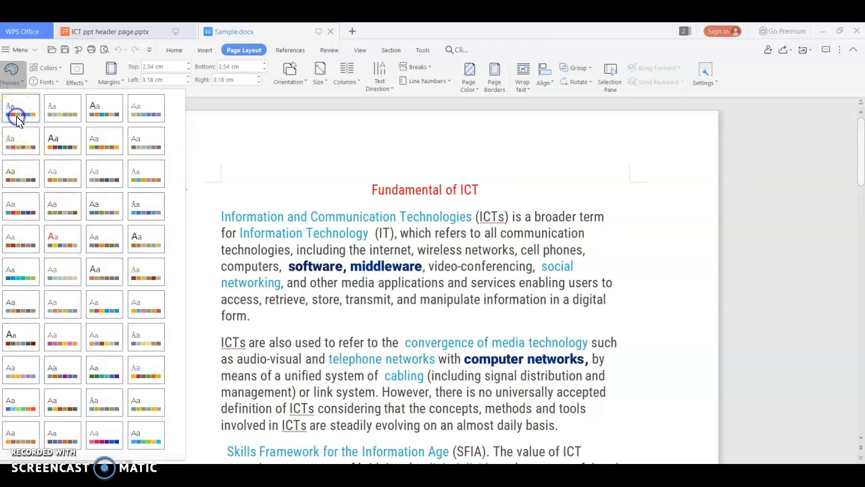
{"action": "left_click", "coordinate": [58, 187]}
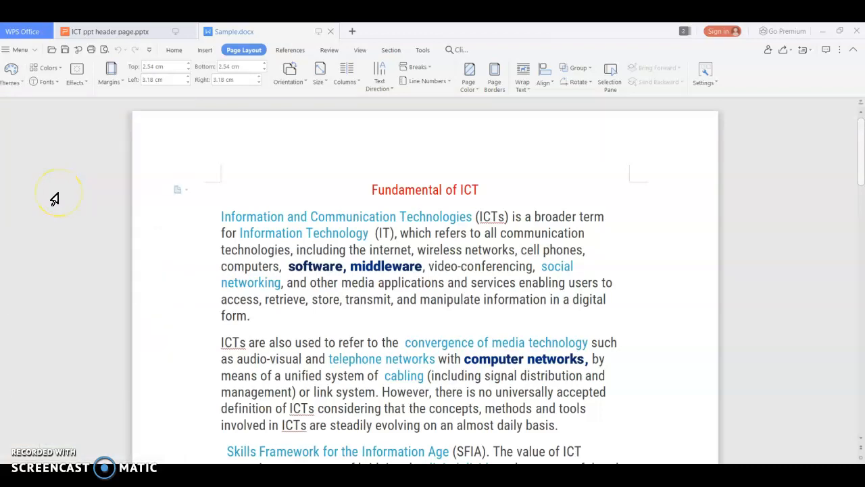
{"action": "scroll", "coordinate": [367, 232], "scroll_direction": "down", "scroll_amount": 3}
{"action": "scroll", "coordinate": [368, 232], "scroll_direction": "up", "scroll_amount": 3}
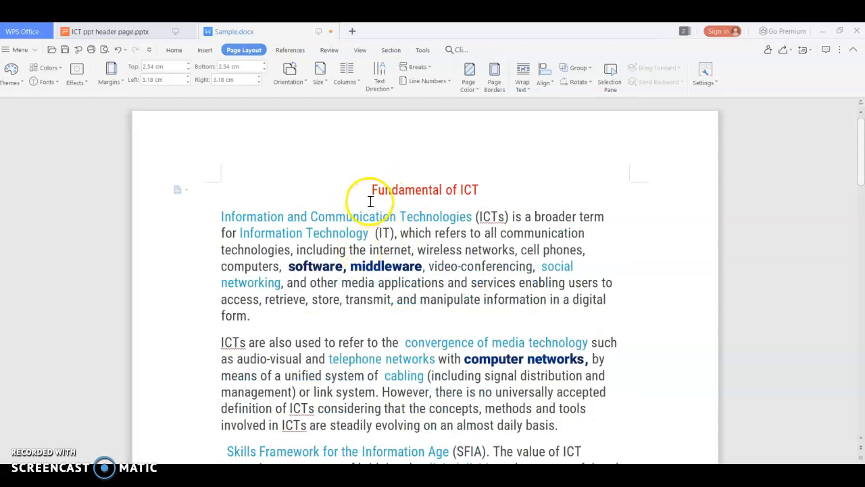
Select the whole document and apply the pink-and-blue theme from the last row of the theme gallery
{"action": "key", "text": "ctrl+a"}
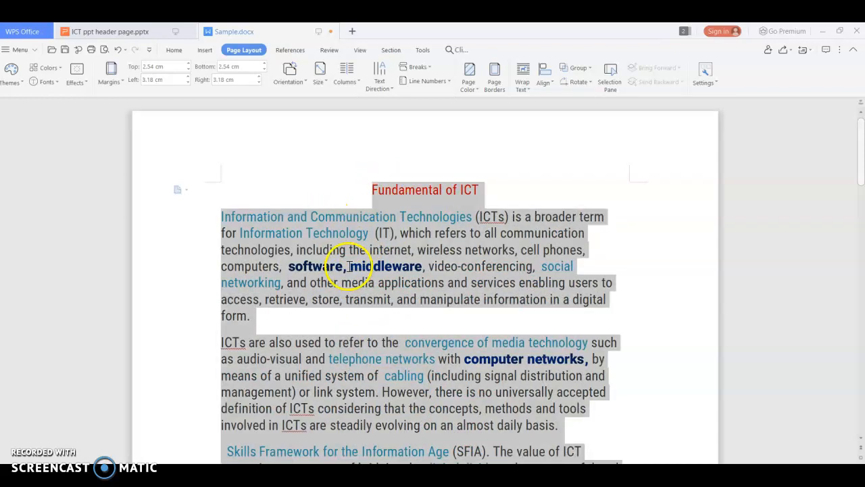
{"action": "left_click", "coordinate": [361, 267]}
{"action": "left_click", "coordinate": [337, 268]}
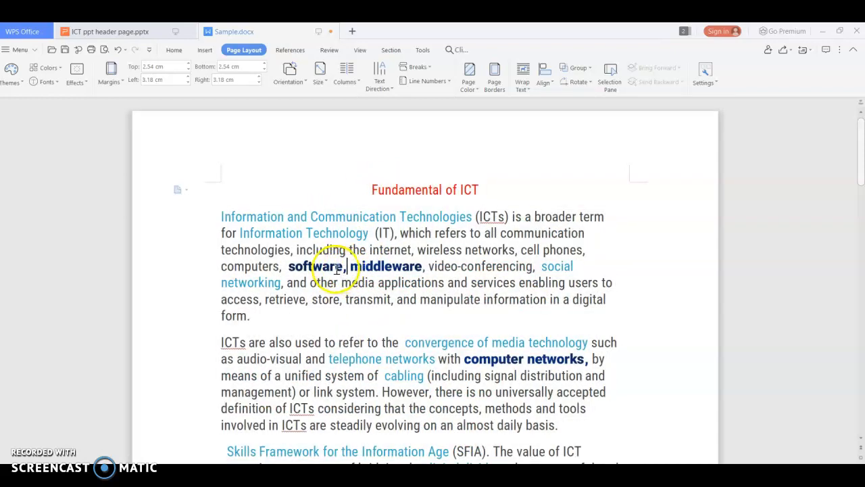
{"action": "key", "text": "ctrl+a"}
{"action": "left_click", "coordinate": [12, 74]}
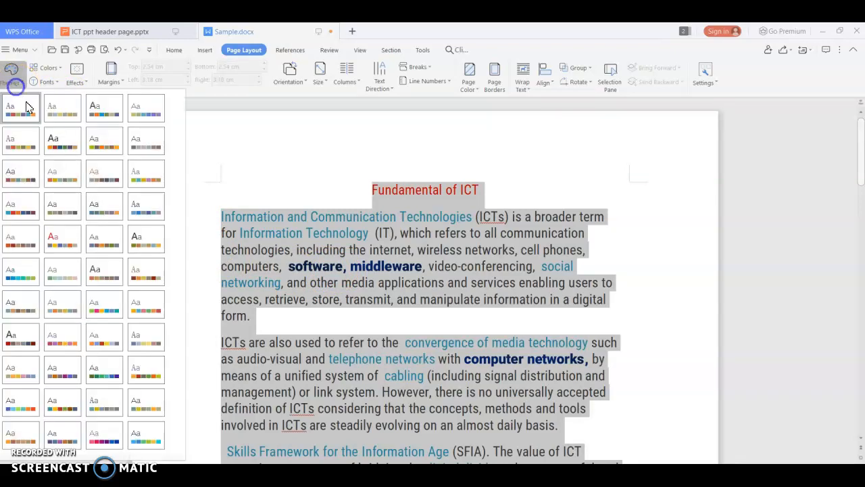
{"action": "left_click", "coordinate": [100, 436]}
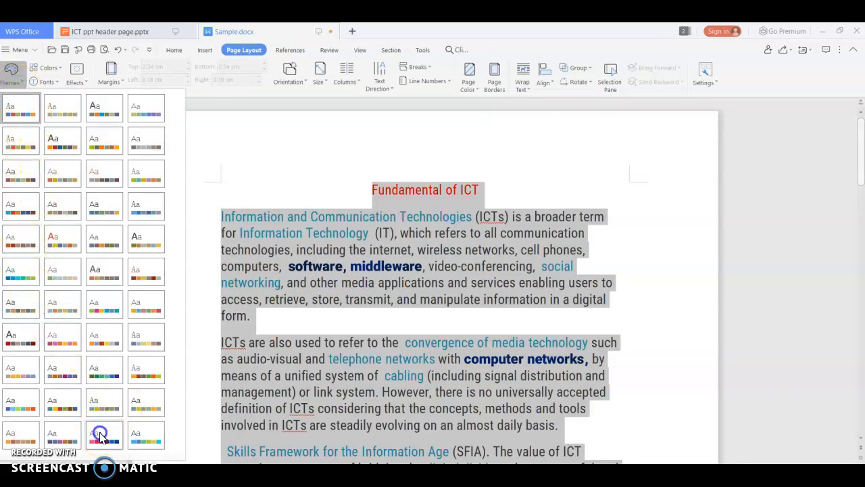
{"action": "scroll", "coordinate": [223, 223], "scroll_direction": "down", "scroll_amount": 4}
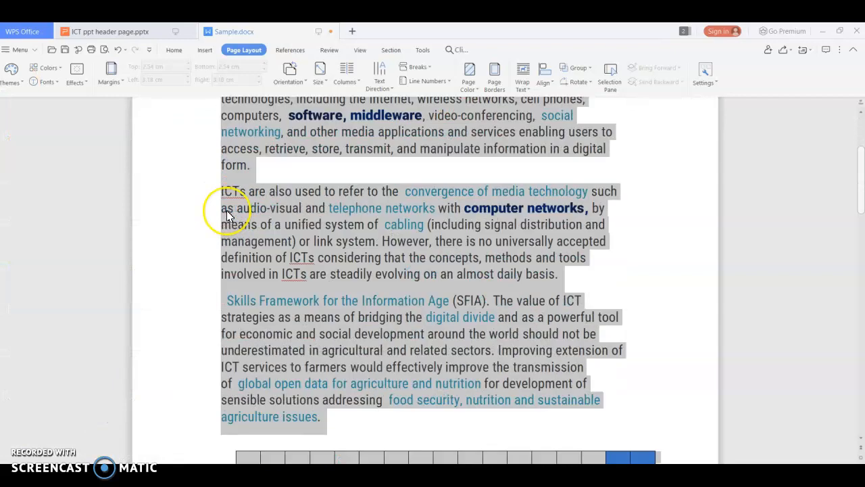
{"action": "scroll", "coordinate": [228, 215], "scroll_direction": "down", "scroll_amount": 7}
{"action": "scroll", "coordinate": [228, 215], "scroll_direction": "up", "scroll_amount": 5}
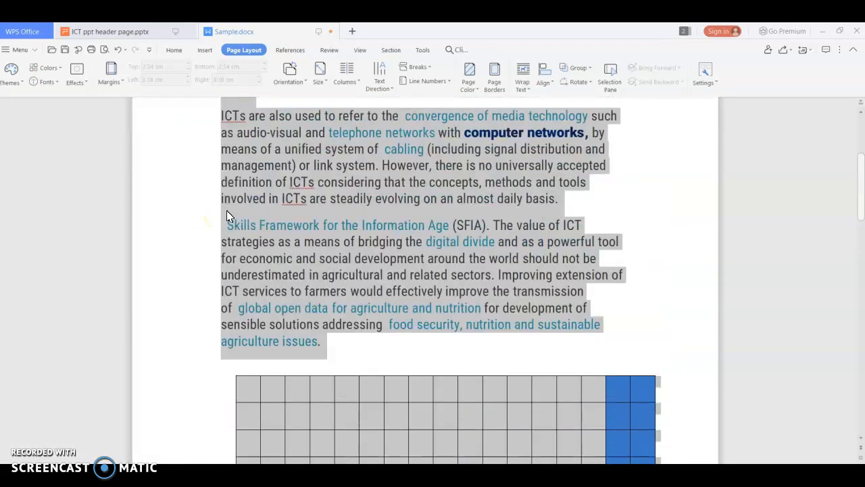
{"action": "scroll", "coordinate": [228, 215], "scroll_direction": "up", "scroll_amount": 6}
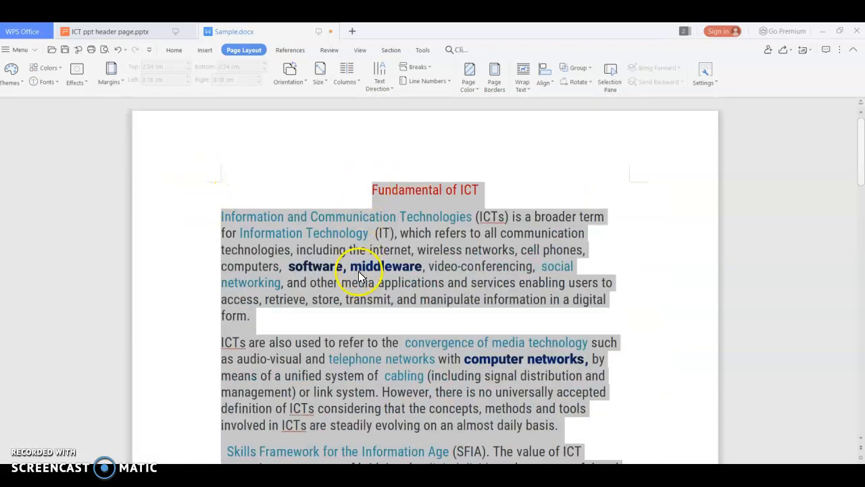
Apply the Metro theme colour scheme to the document
{"action": "left_click", "coordinate": [63, 71]}
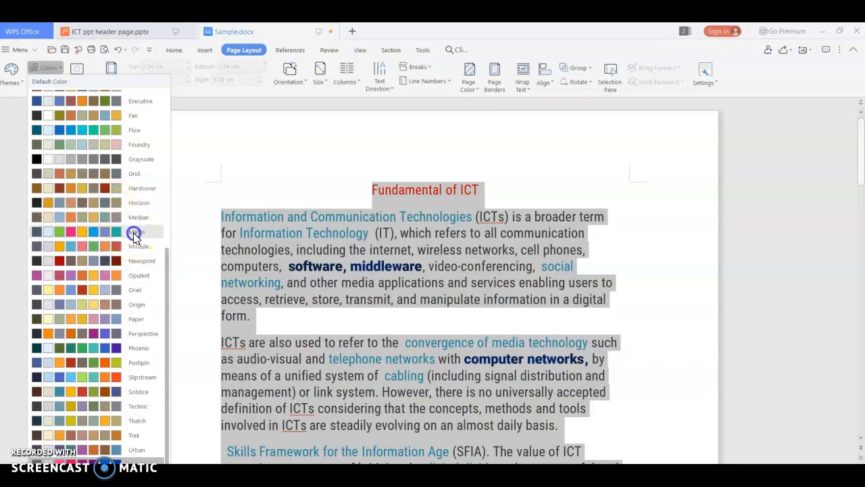
{"action": "left_click", "coordinate": [131, 233]}
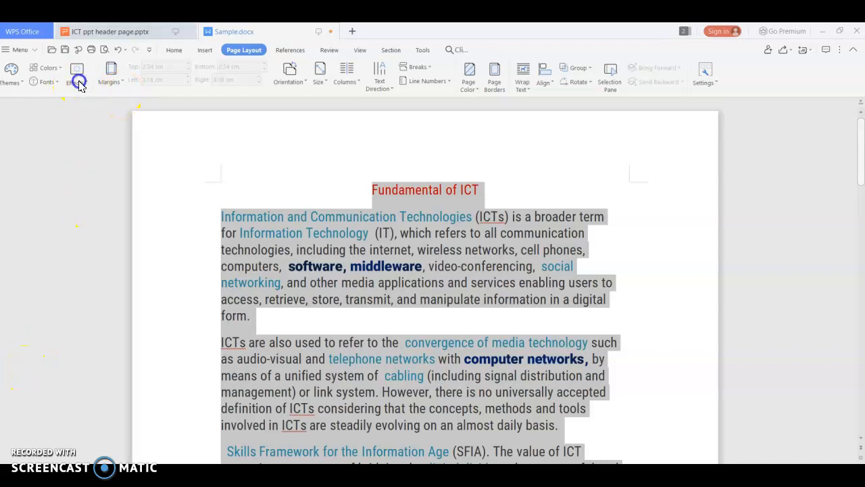
{"action": "left_click", "coordinate": [116, 199]}
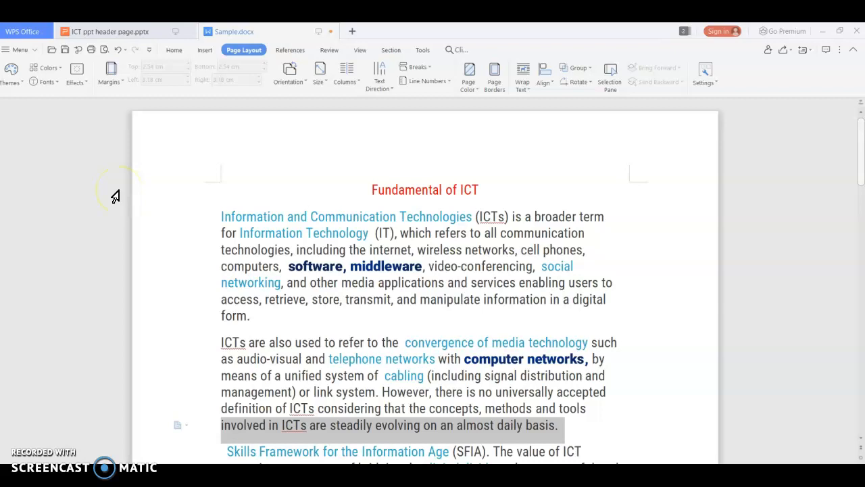
Apply the Aspect theme effect to the document
{"action": "left_click", "coordinate": [78, 76]}
{"action": "scroll", "coordinate": [169, 206], "scroll_direction": "up", "scroll_amount": 3}
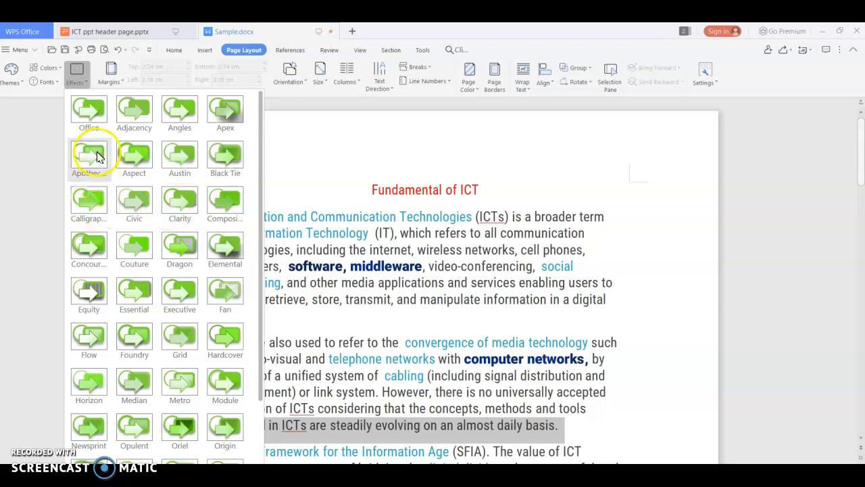
{"action": "left_click", "coordinate": [139, 169]}
{"action": "scroll", "coordinate": [299, 217], "scroll_direction": "down", "scroll_amount": 3}
{"action": "scroll", "coordinate": [299, 218], "scroll_direction": "up", "scroll_amount": 3}
Select the first paragraph's text up to "middleware", apply the Couture theme effect, and clear the selection
{"action": "left_click_drag", "start_coordinate": [257, 217], "coordinate": [412, 263]}
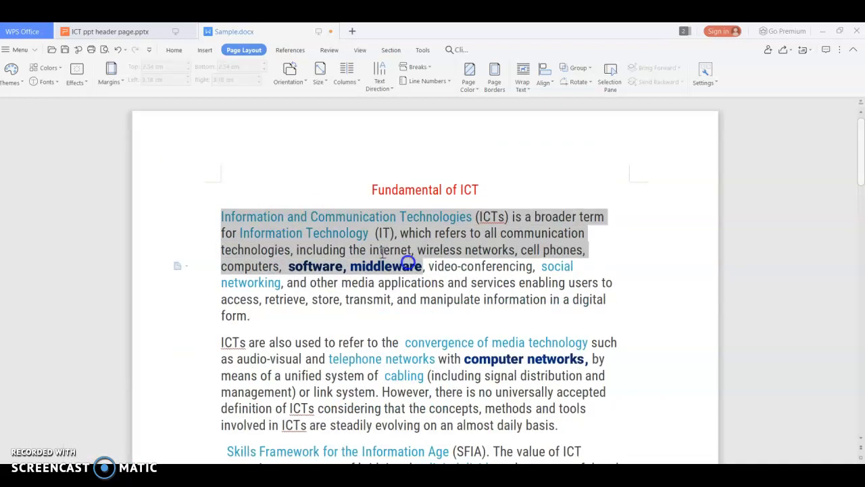
{"action": "left_click", "coordinate": [80, 82]}
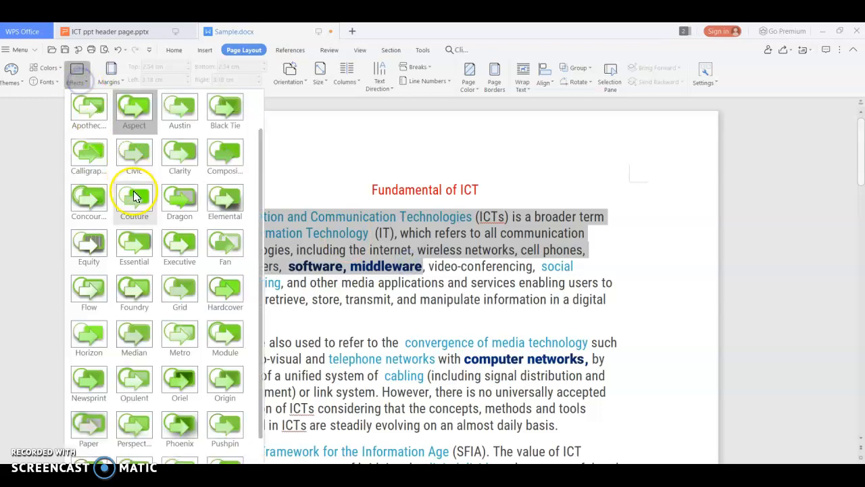
{"action": "left_click", "coordinate": [131, 189]}
{"action": "scroll", "coordinate": [345, 242], "scroll_direction": "down", "scroll_amount": 1}
{"action": "scroll", "coordinate": [344, 238], "scroll_direction": "up", "scroll_amount": 1}
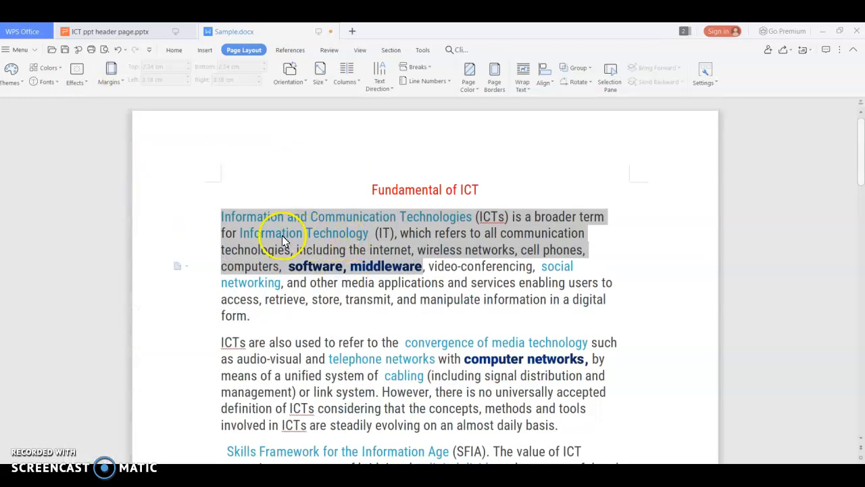
{"action": "left_click", "coordinate": [280, 233]}
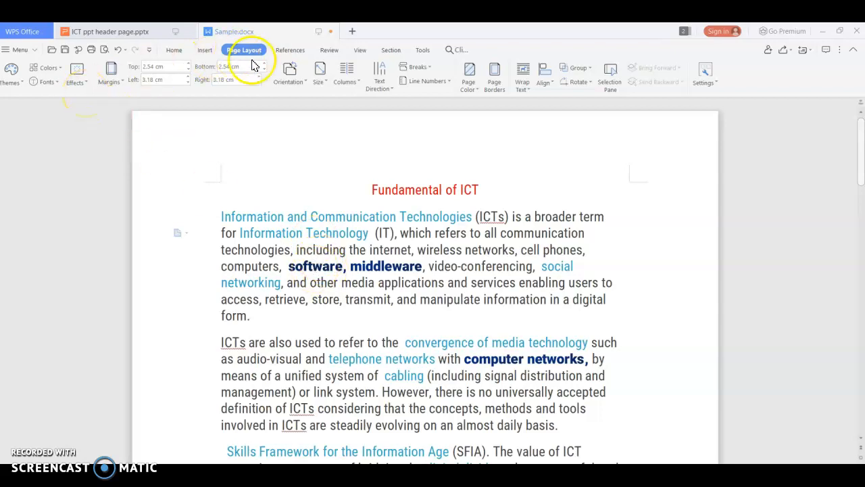
Set the page margins to the Wide preset, with 2.54 cm top and bottom and 5.08 cm left and right
{"action": "left_click", "coordinate": [115, 79]}
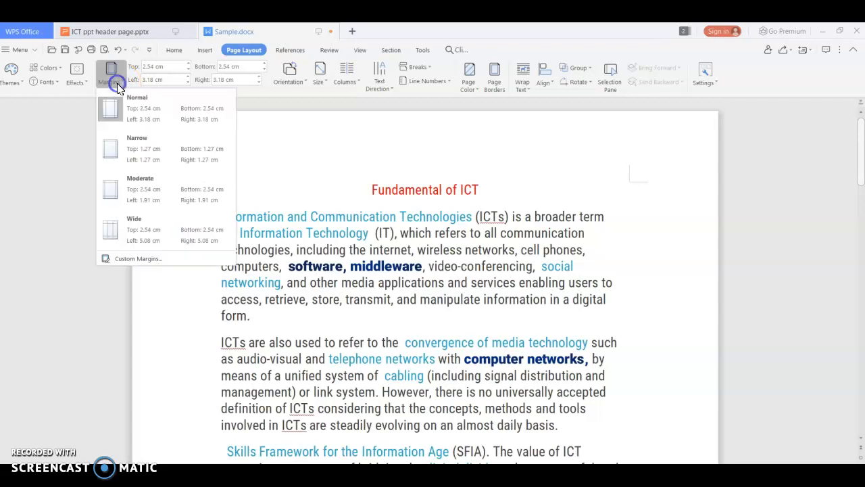
{"action": "left_click", "coordinate": [176, 110]}
{"action": "left_click", "coordinate": [117, 81]}
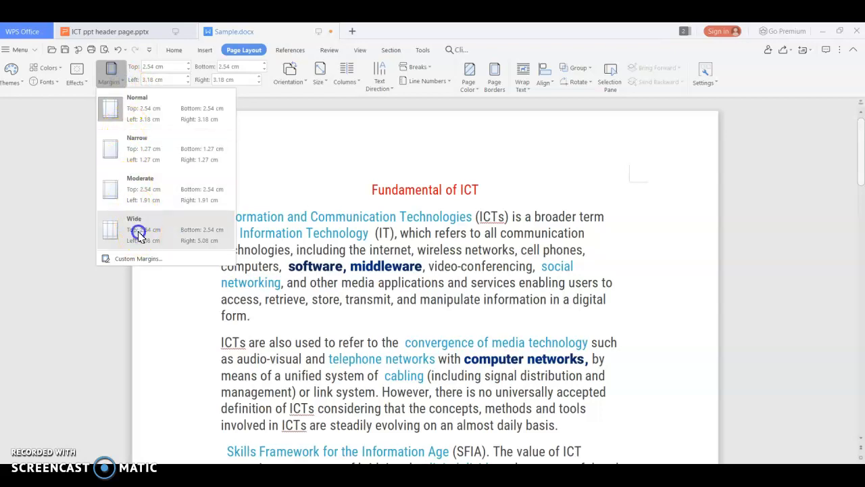
{"action": "left_click", "coordinate": [112, 226]}
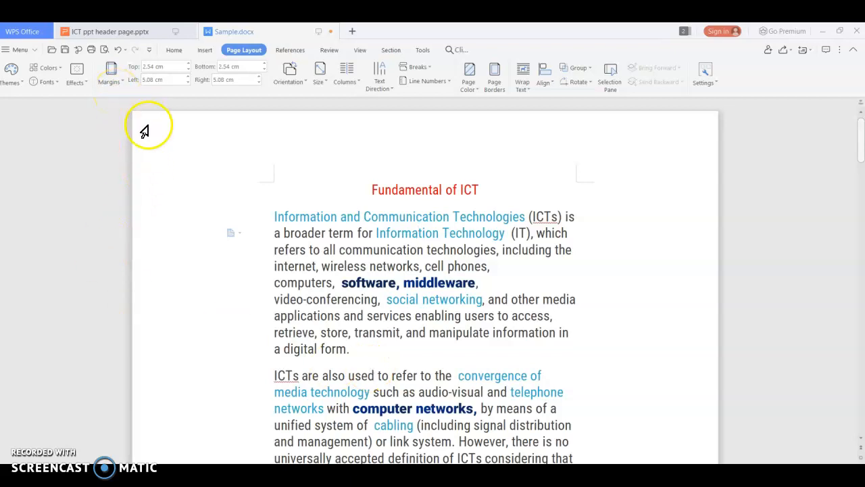
Examine how the body text and the table are laid out on the pages with the Wide margins
{"action": "scroll", "coordinate": [170, 153], "scroll_direction": "down", "scroll_amount": 5}
{"action": "scroll", "coordinate": [171, 153], "scroll_direction": "down", "scroll_amount": 3}
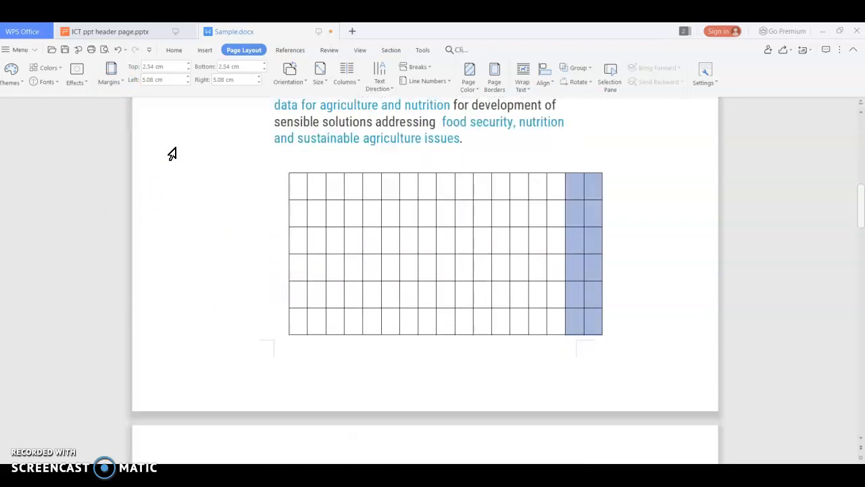
{"action": "left_click", "coordinate": [143, 377]}
{"action": "scroll", "coordinate": [276, 345], "scroll_direction": "up", "scroll_amount": 8}
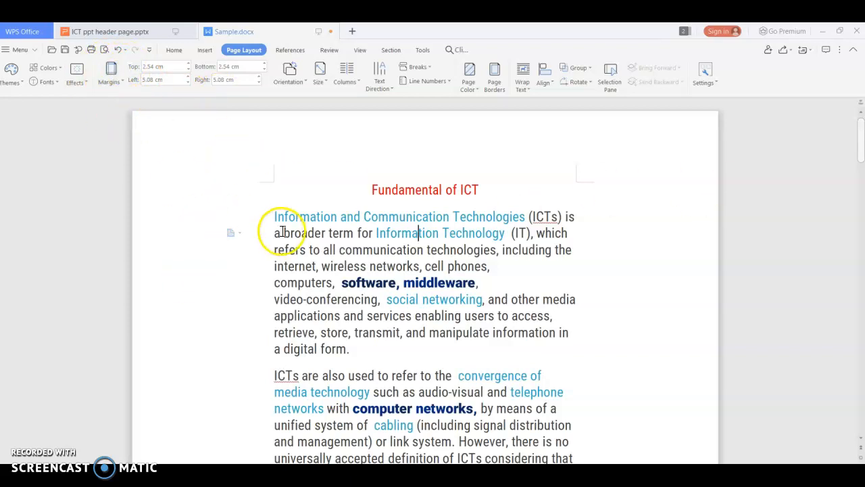
{"action": "left_click", "coordinate": [386, 225]}
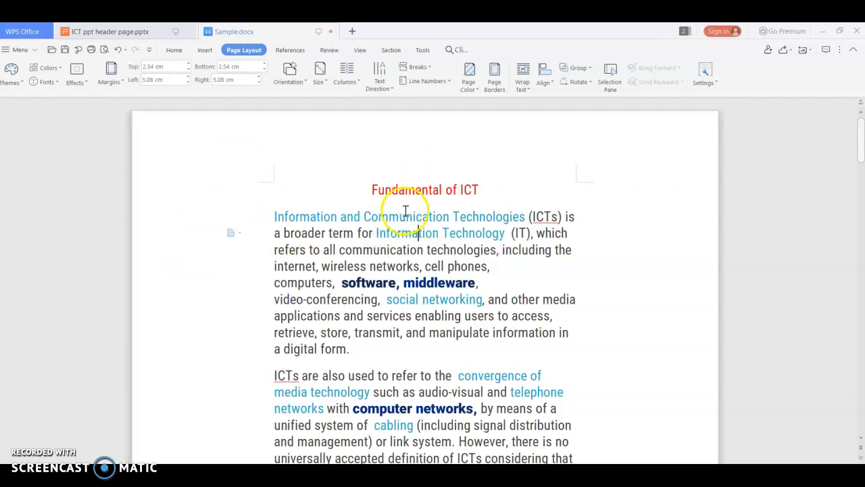
{"action": "scroll", "coordinate": [461, 404], "scroll_direction": "down", "scroll_amount": 1}
{"action": "scroll", "coordinate": [461, 404], "scroll_direction": "down", "scroll_amount": 3}
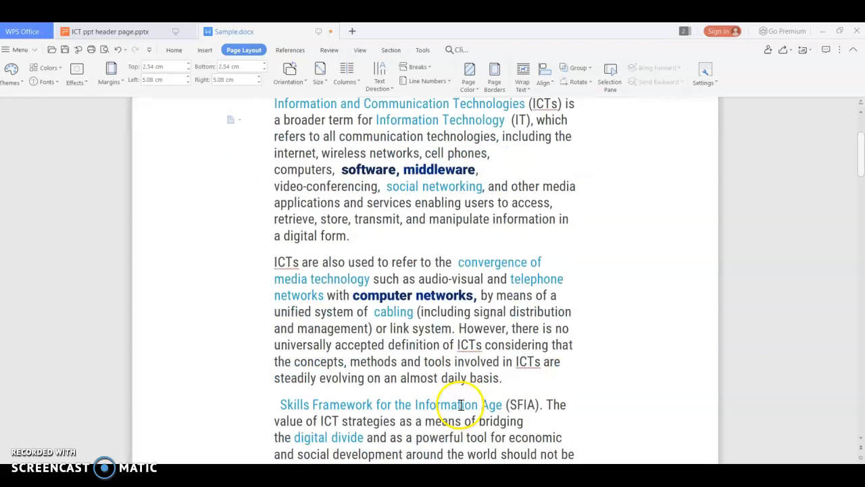
{"action": "scroll", "coordinate": [466, 392], "scroll_direction": "up", "scroll_amount": 2}
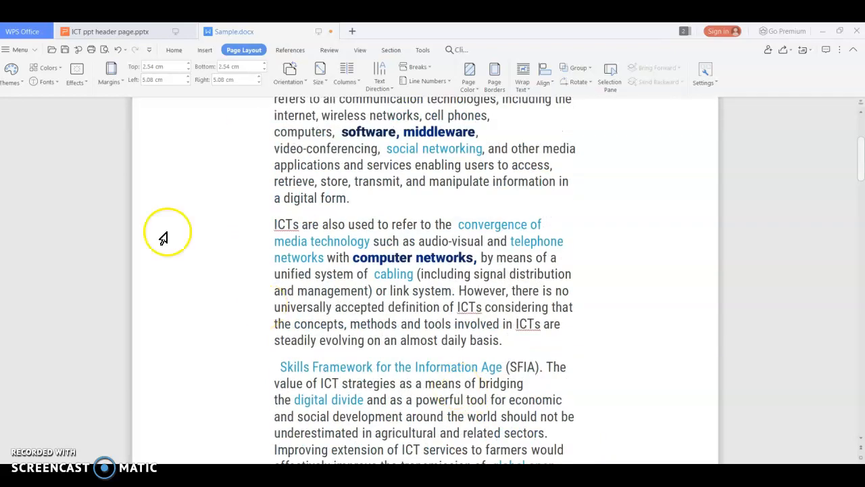
Return the page margins to the Normal preset, and try the Narrow preset with 1.27 cm on all sides
{"action": "left_click", "coordinate": [111, 73]}
{"action": "left_click", "coordinate": [115, 110]}
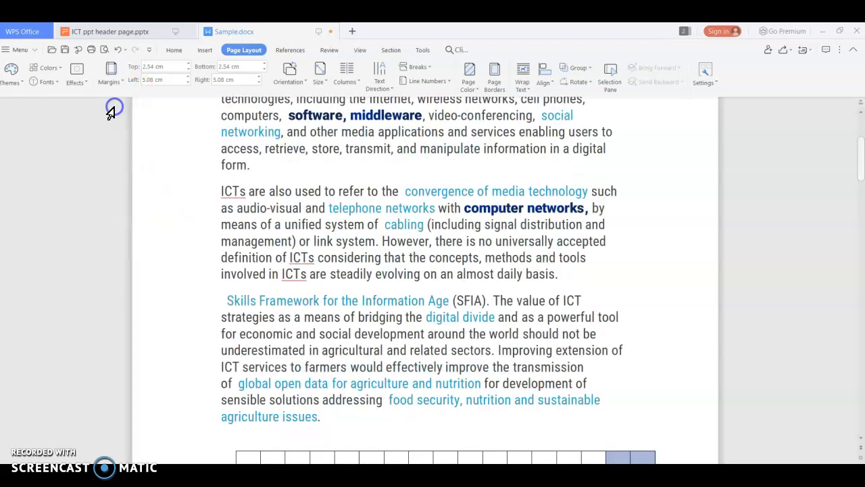
{"action": "left_click", "coordinate": [107, 82]}
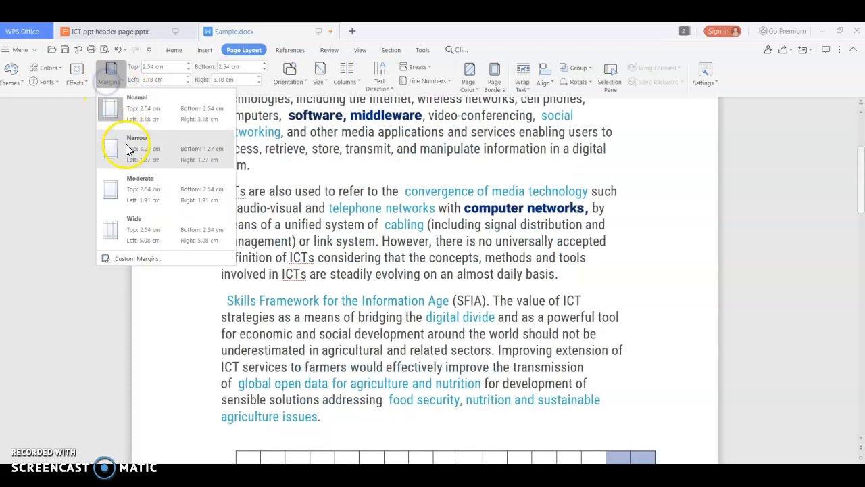
{"action": "left_click", "coordinate": [129, 150]}
Try the Moderate margins preset with 1.91 cm left and right, followed by the Wide preset with 5.08 cm
{"action": "left_click", "coordinate": [110, 76]}
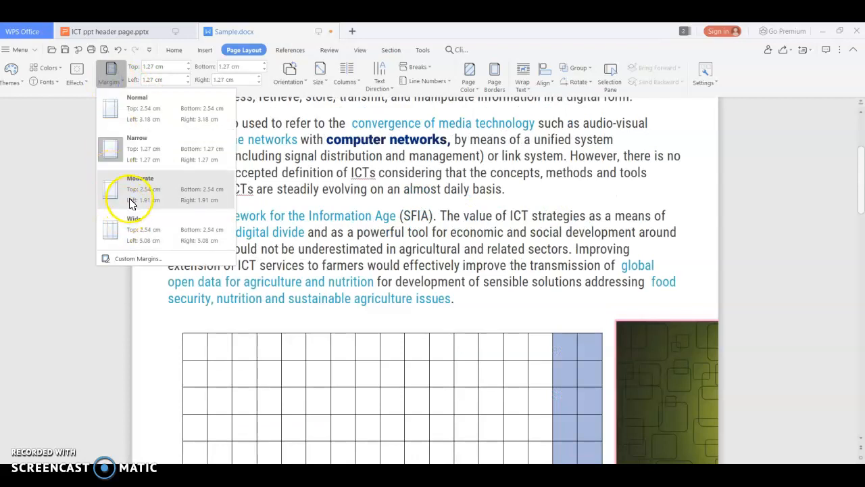
{"action": "left_click", "coordinate": [120, 190]}
{"action": "left_click", "coordinate": [111, 87]}
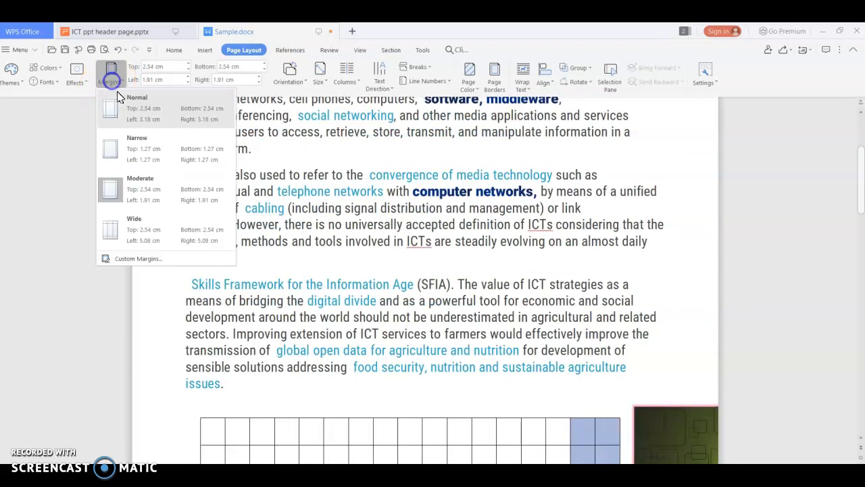
{"action": "left_click", "coordinate": [116, 227]}
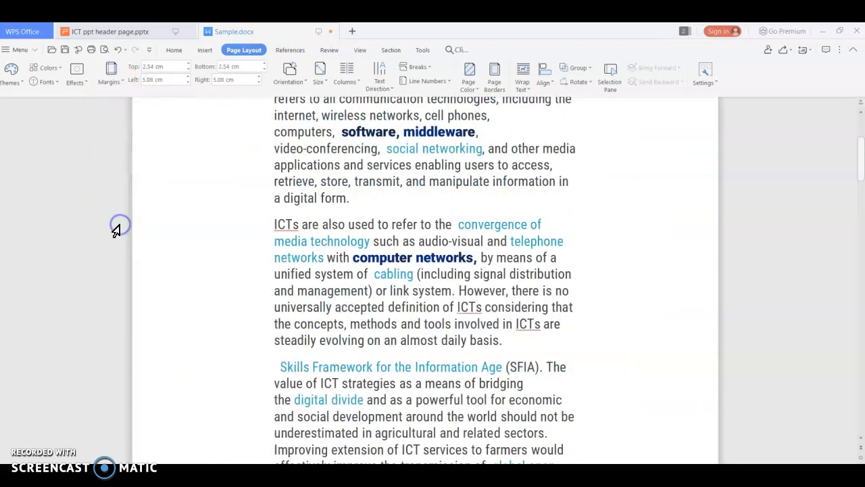
Set the page margins to the Normal preset, with 2.54 cm top and bottom and 3.18 cm left and right
{"action": "left_click", "coordinate": [112, 85]}
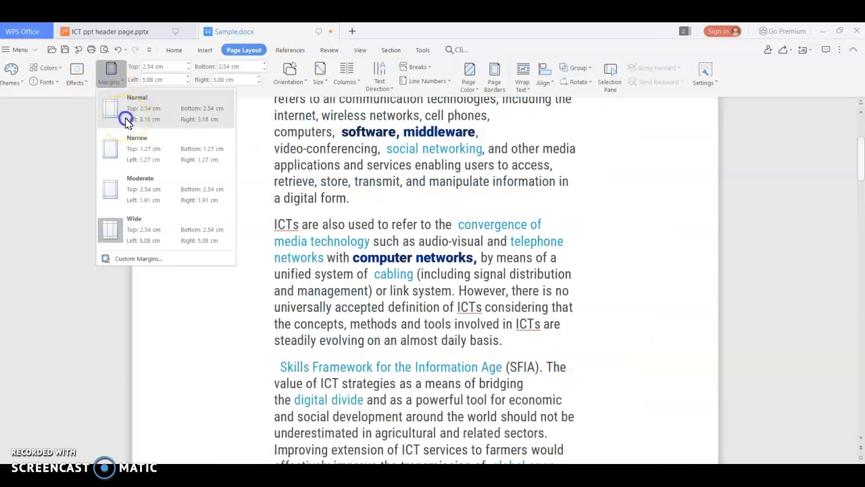
{"action": "left_click", "coordinate": [126, 120]}
Switch the whole document to Landscape orientation through the custom margins page setup
{"action": "left_click", "coordinate": [115, 86]}
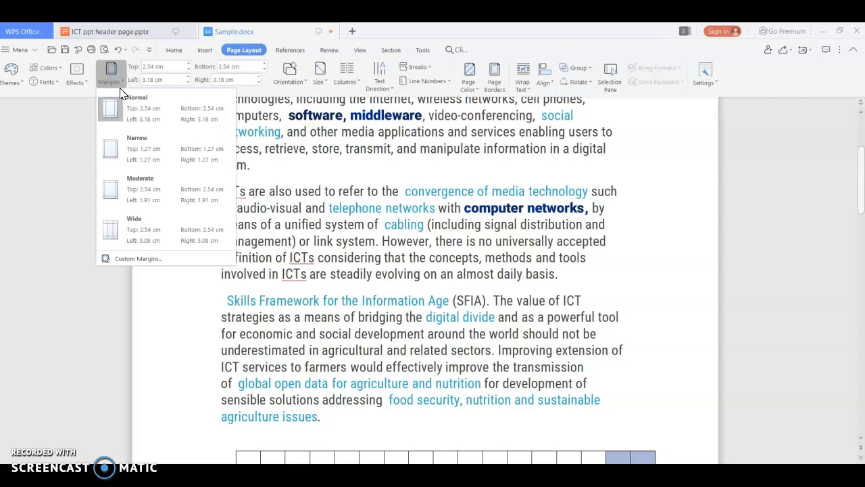
{"action": "left_click", "coordinate": [133, 259]}
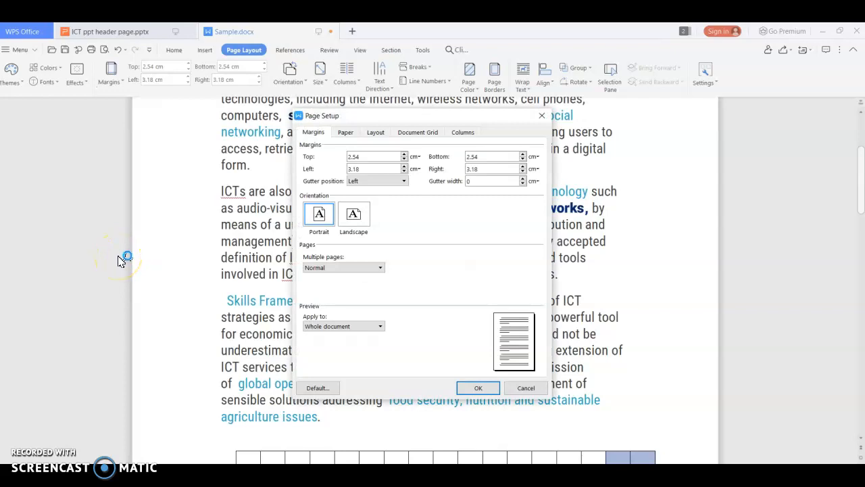
{"action": "left_click", "coordinate": [357, 223]}
{"action": "left_click", "coordinate": [311, 223]}
{"action": "left_click", "coordinate": [354, 217]}
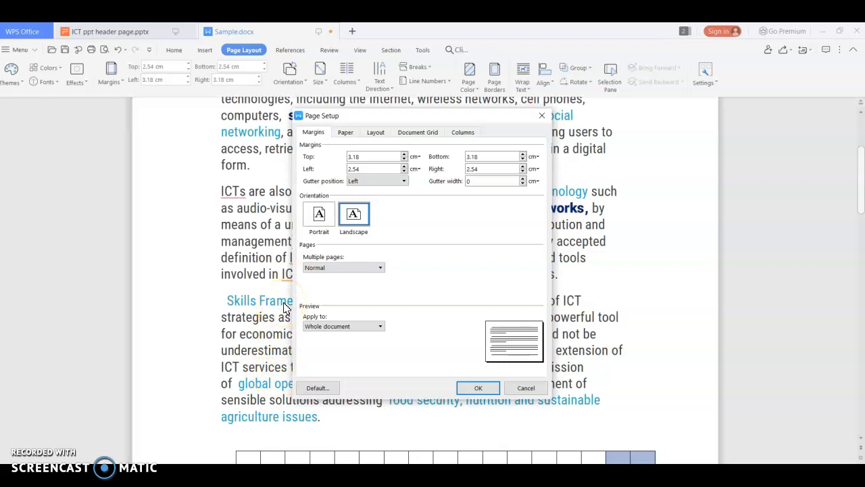
{"action": "left_click", "coordinate": [478, 387]}
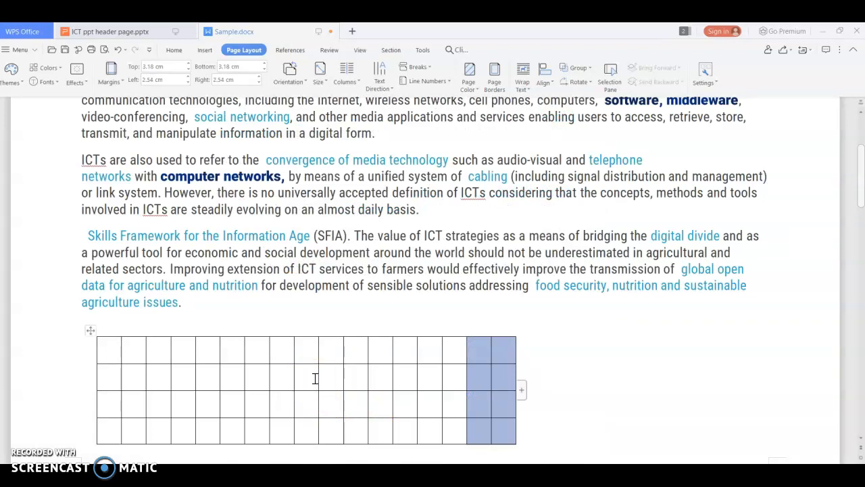
Set the orientation back to Portrait in the custom margins page setup
{"action": "left_click", "coordinate": [115, 80]}
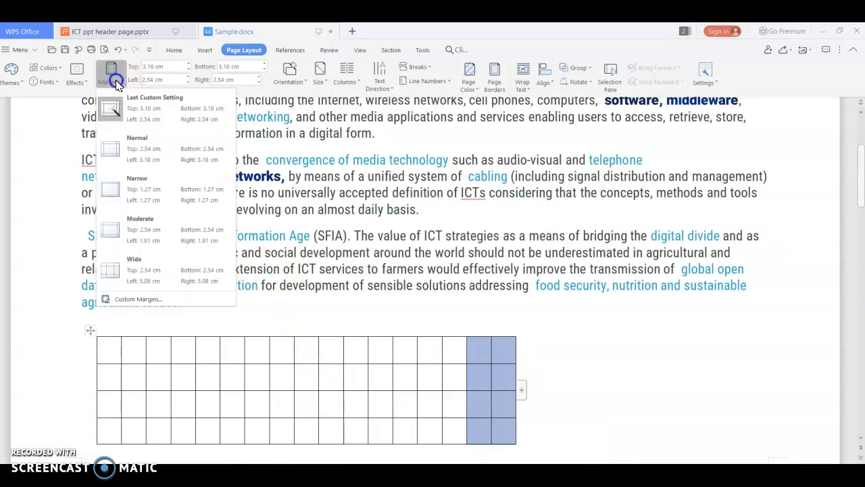
{"action": "left_click", "coordinate": [133, 298]}
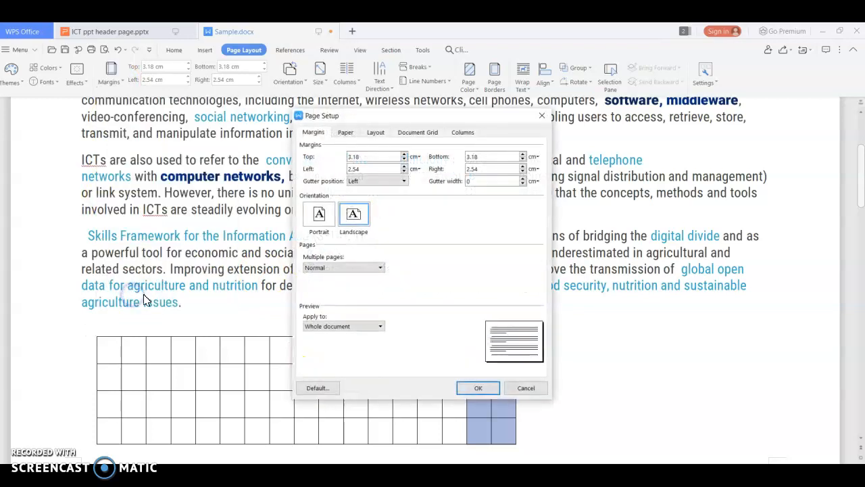
{"action": "left_click", "coordinate": [319, 215]}
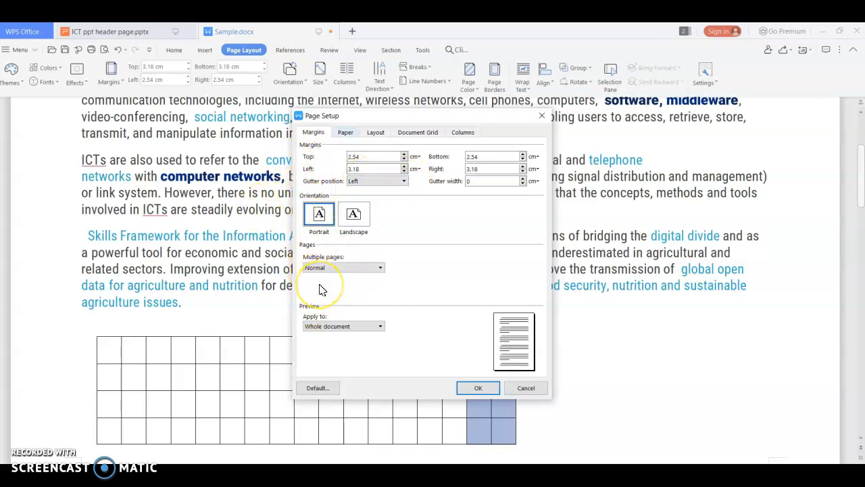
Review the available paper sizes, the header and footer layout settings and the document grid options in the page setup
{"action": "left_click", "coordinate": [348, 133]}
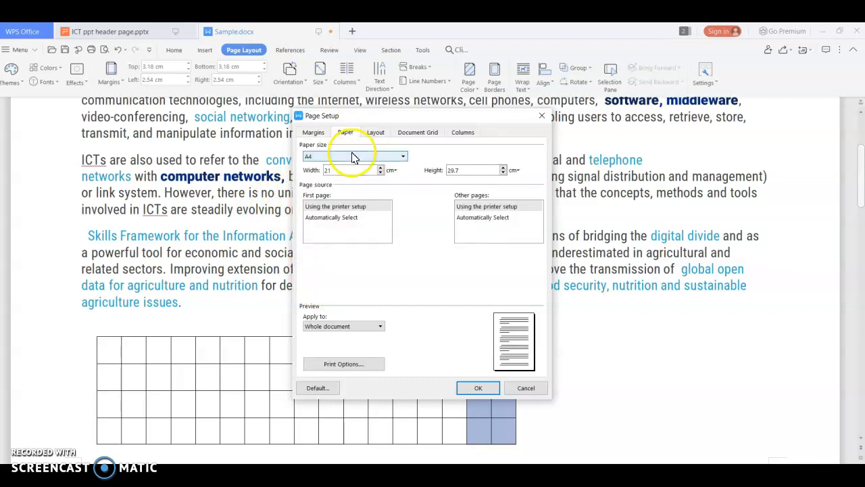
{"action": "left_click", "coordinate": [352, 157]}
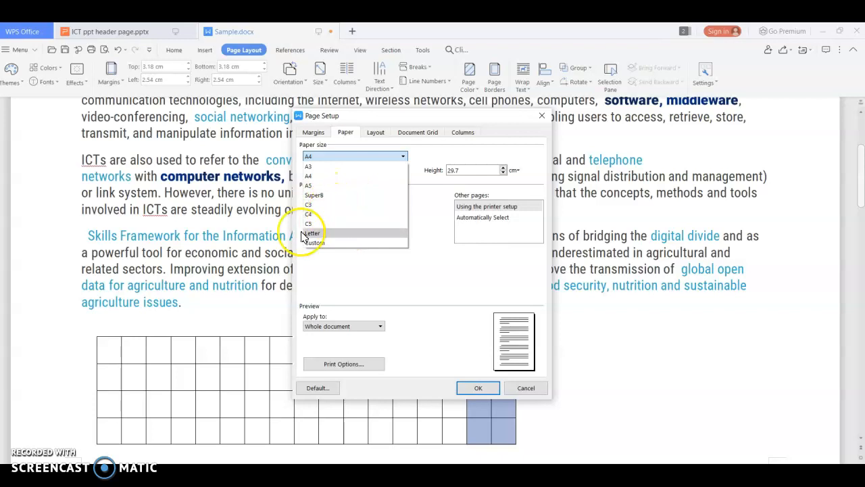
{"action": "left_click", "coordinate": [369, 134]}
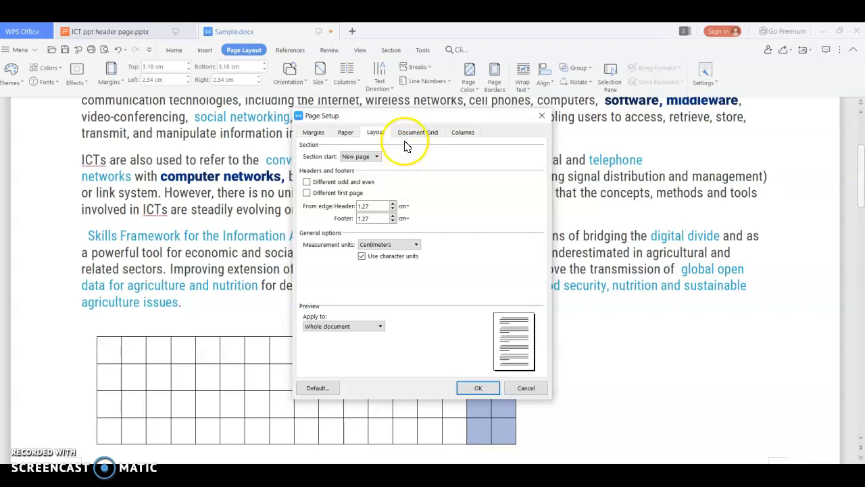
{"action": "left_click", "coordinate": [428, 133]}
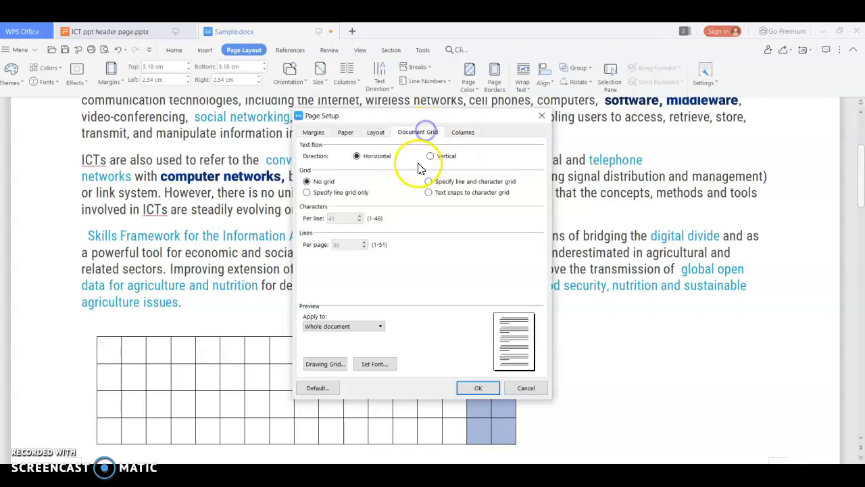
Choose the Two columns preset for the whole document and apply the page setup
{"action": "left_click", "coordinate": [466, 133]}
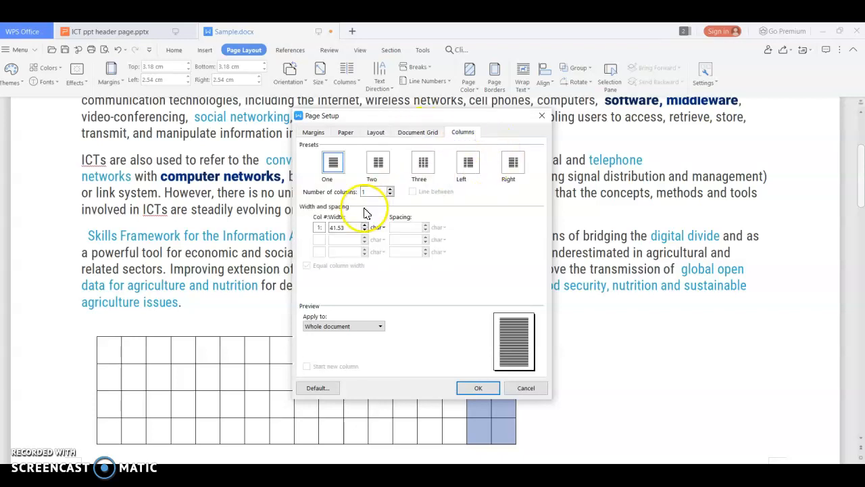
{"action": "left_click", "coordinate": [385, 168]}
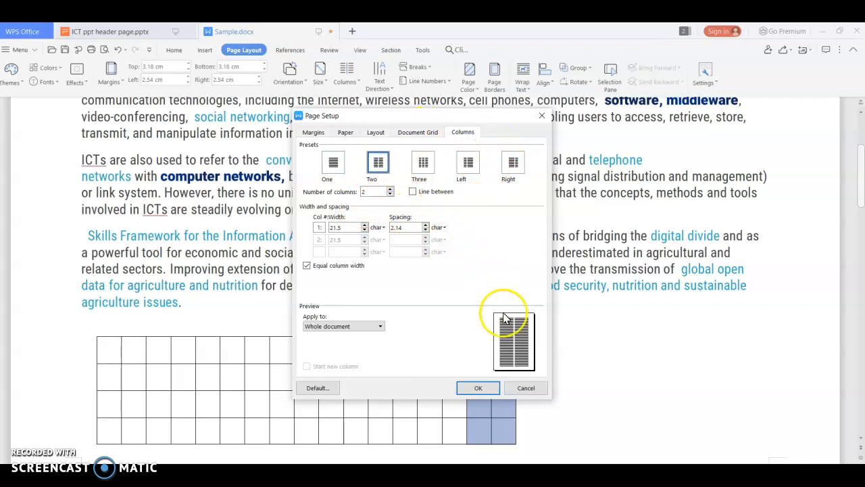
{"action": "left_click", "coordinate": [478, 388]}
Examine how the text and the table flow in the two-column layout
{"action": "left_click", "coordinate": [259, 198]}
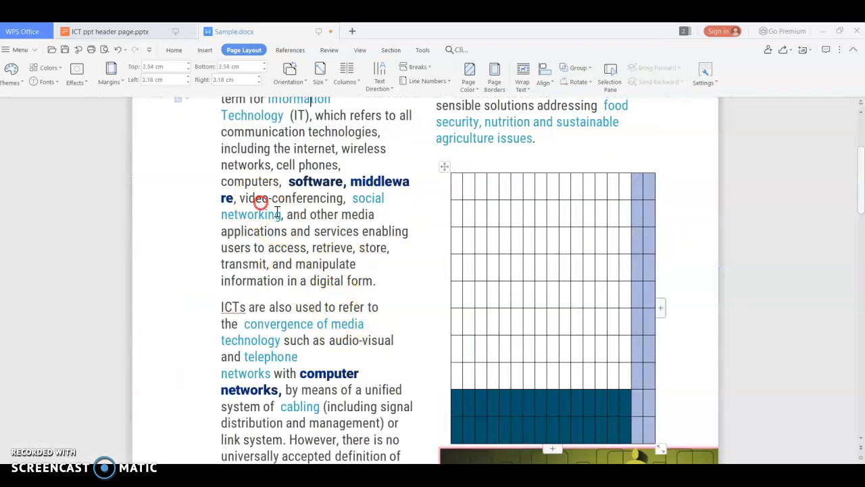
{"action": "left_click", "coordinate": [119, 79]}
{"action": "left_click", "coordinate": [481, 232]}
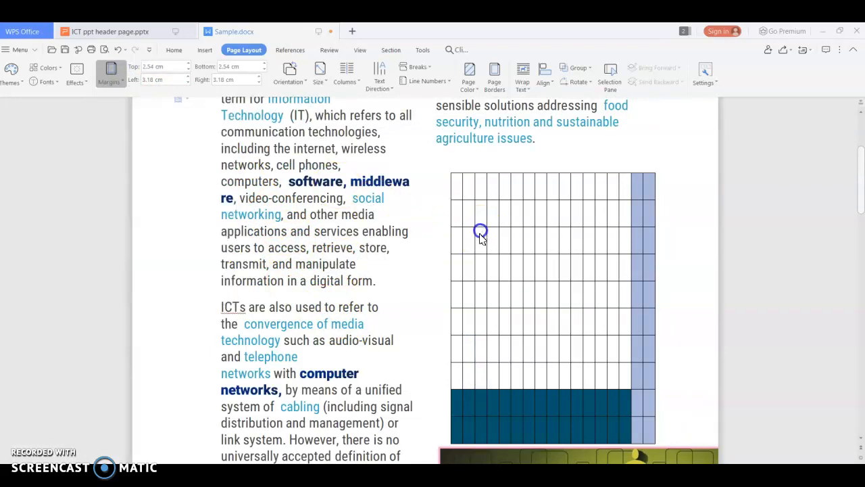
{"action": "scroll", "coordinate": [255, 304], "scroll_direction": "up", "scroll_amount": 3}
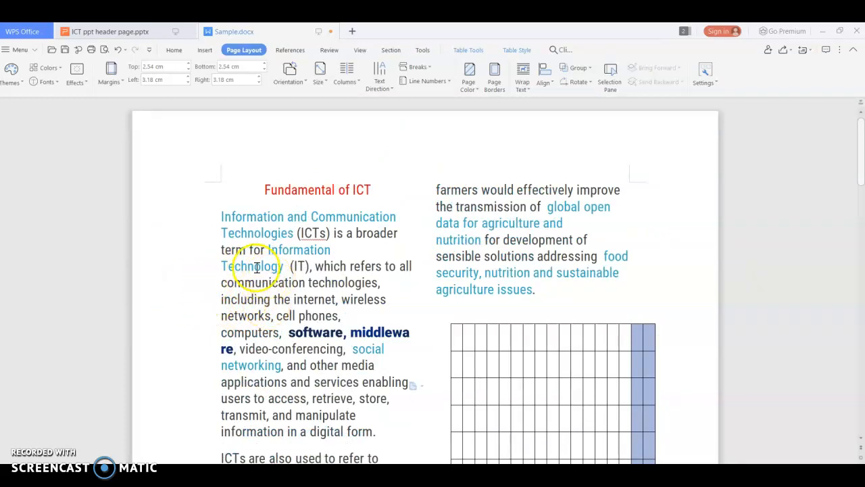
{"action": "scroll", "coordinate": [406, 269], "scroll_direction": "down", "scroll_amount": 2}
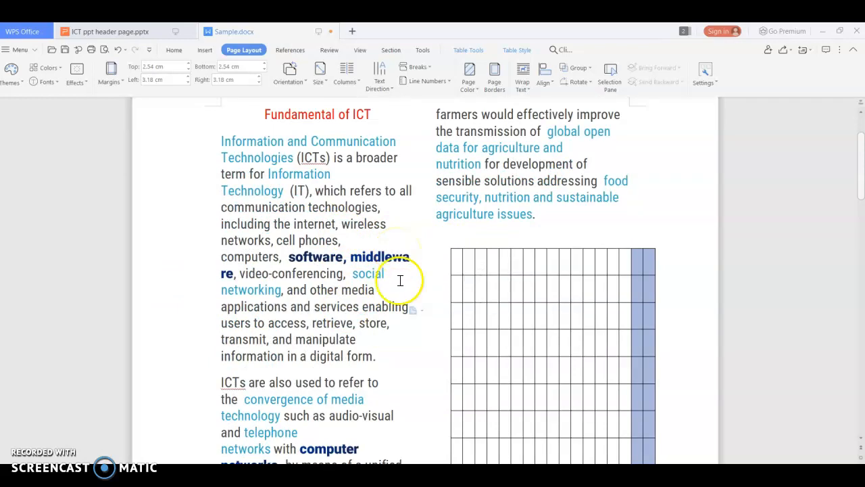
{"action": "scroll", "coordinate": [401, 291], "scroll_direction": "down", "scroll_amount": 1}
{"action": "scroll", "coordinate": [402, 306], "scroll_direction": "down", "scroll_amount": 1}
{"action": "scroll", "coordinate": [402, 306], "scroll_direction": "up", "scroll_amount": 4}
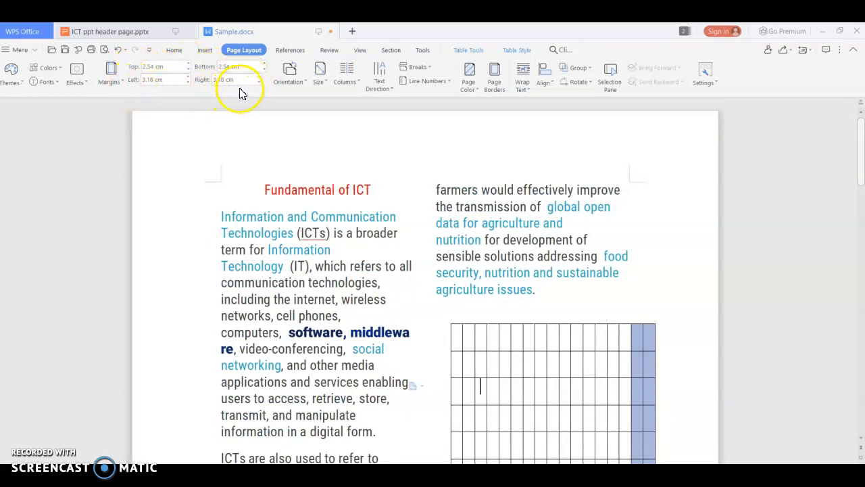
Try the Landscape page orientation with the two-column text, and return the pages to Portrait
{"action": "left_click", "coordinate": [298, 81]}
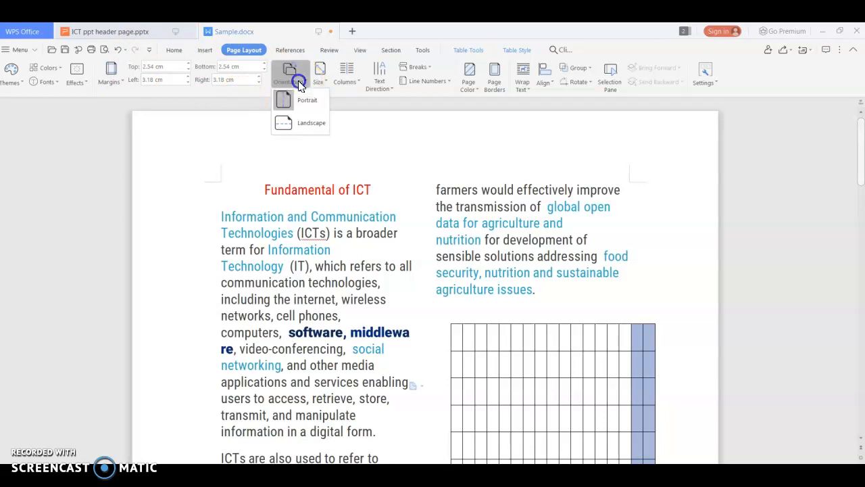
{"action": "left_click", "coordinate": [299, 121]}
{"action": "left_click", "coordinate": [290, 82]}
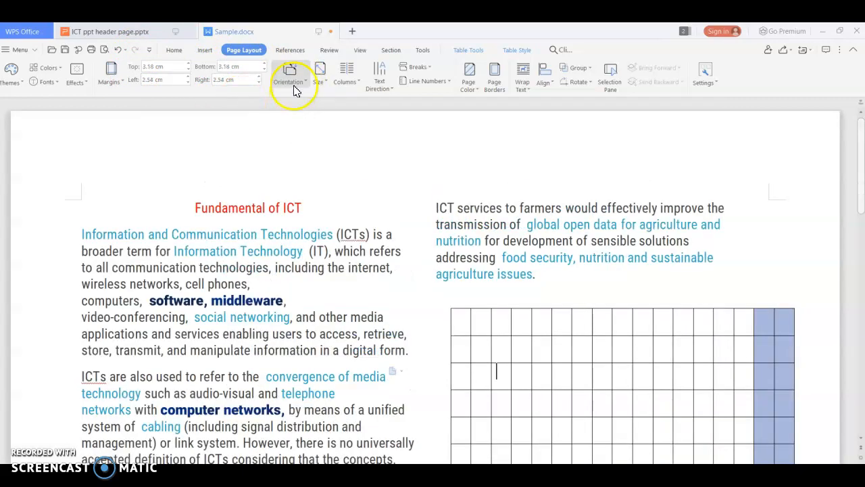
{"action": "left_click", "coordinate": [298, 101]}
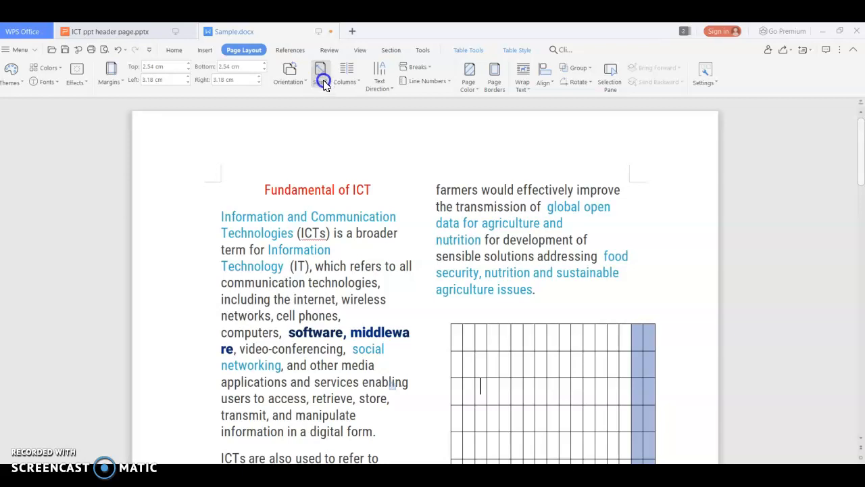
Try the C3 and C4 paper sizes, and return the page size to A4
{"action": "left_click", "coordinate": [340, 193]}
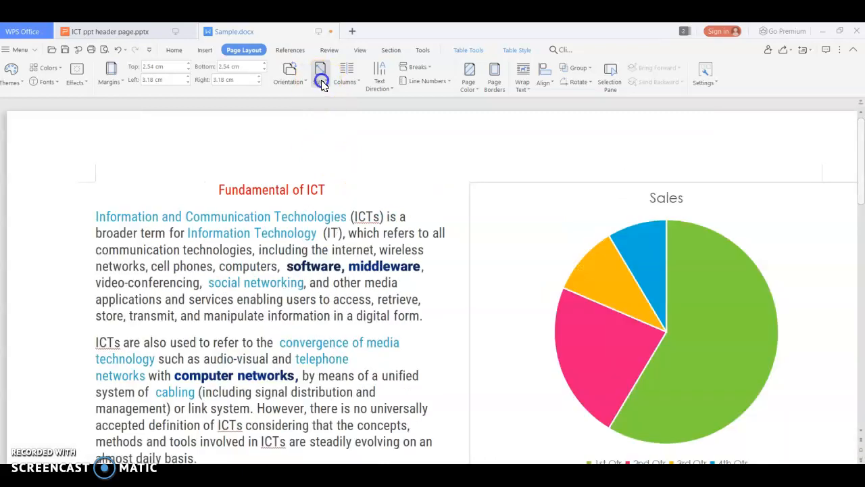
{"action": "left_click", "coordinate": [322, 80]}
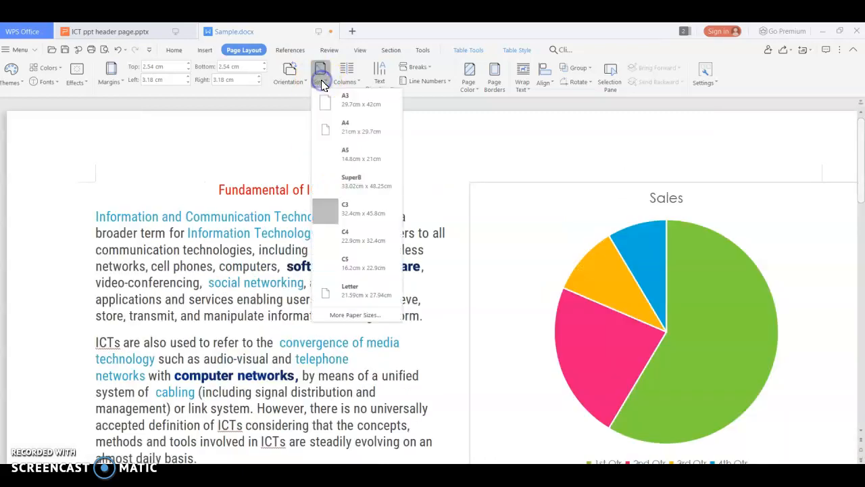
{"action": "left_click", "coordinate": [346, 242]}
{"action": "left_click", "coordinate": [320, 76]}
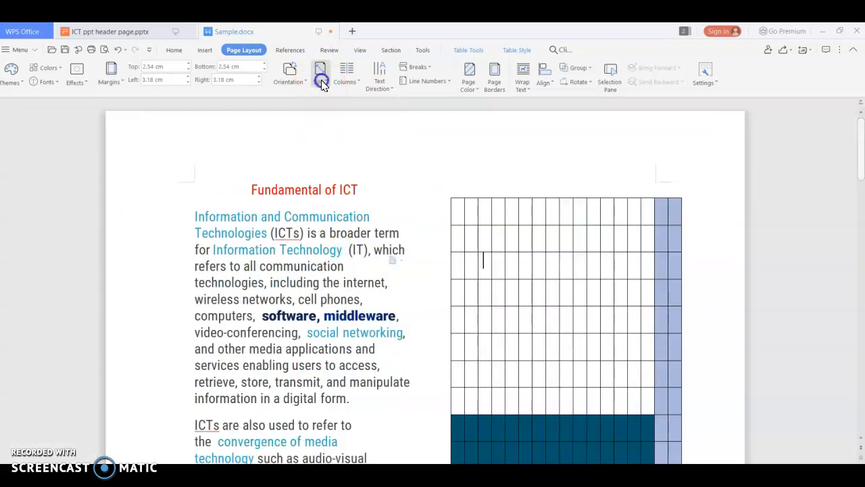
{"action": "left_click", "coordinate": [360, 120]}
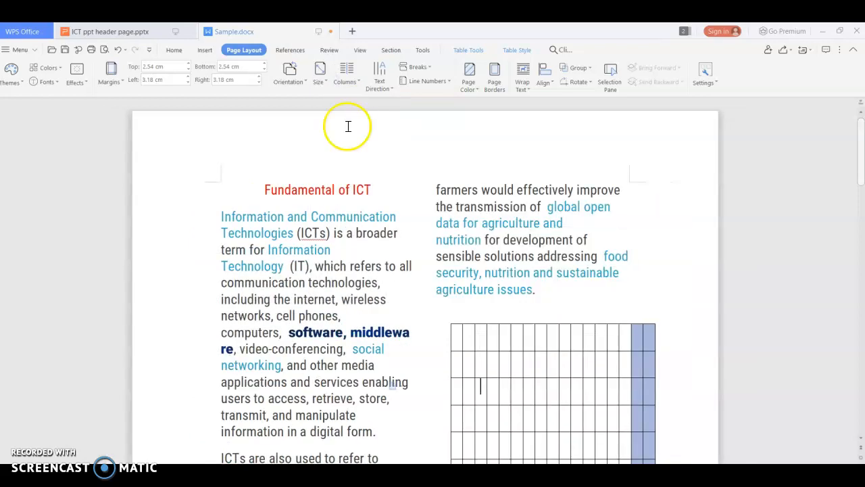
Lay out the document text in three columns
{"action": "left_click", "coordinate": [347, 81]}
{"action": "left_click", "coordinate": [353, 122]}
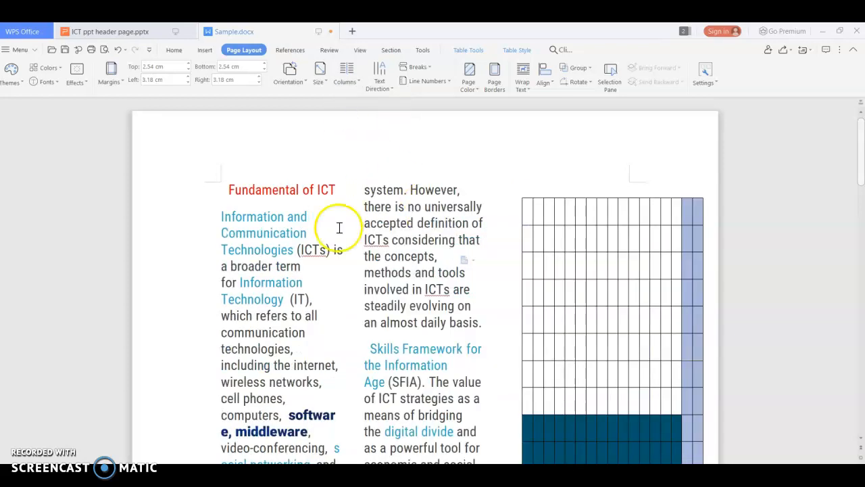
Try Horizontal Text Box and Rotate All Text 90° as the text direction in the table cell, and return it to horizontal
{"action": "left_click", "coordinate": [376, 85]}
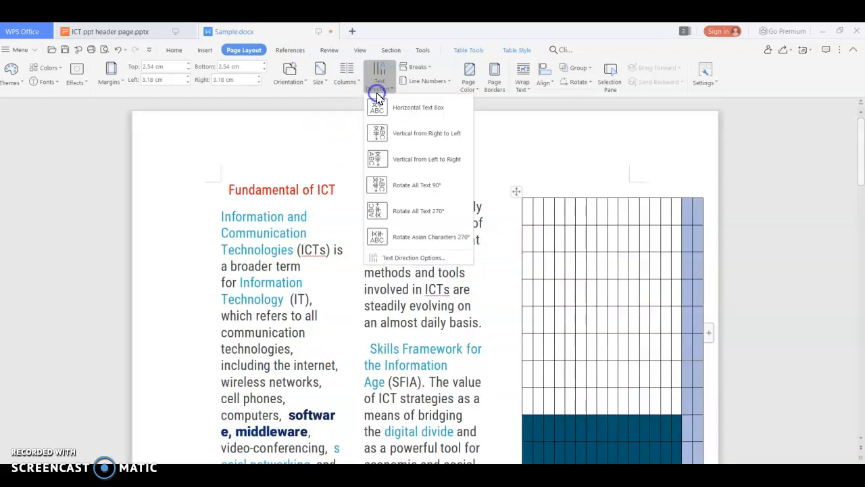
{"action": "left_click", "coordinate": [419, 110]}
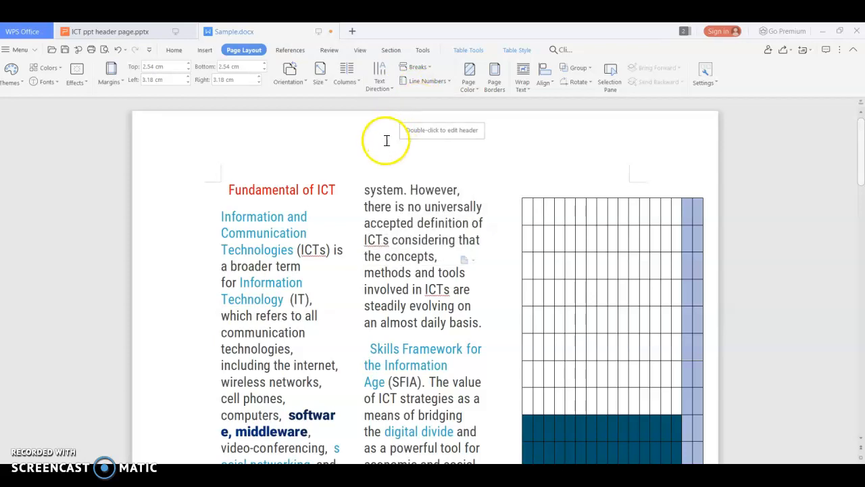
{"action": "left_click", "coordinate": [381, 80]}
{"action": "left_click", "coordinate": [411, 184]}
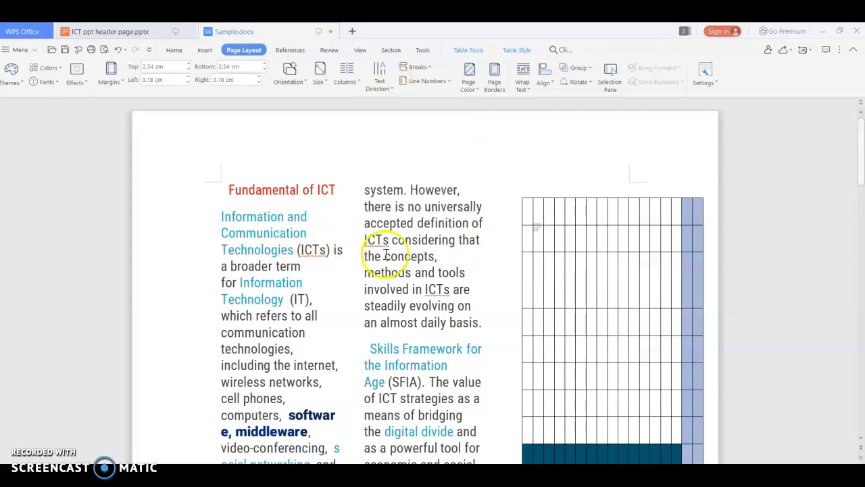
{"action": "scroll", "coordinate": [444, 257], "scroll_direction": "down", "scroll_amount": 3}
{"action": "scroll", "coordinate": [442, 255], "scroll_direction": "up", "scroll_amount": 3}
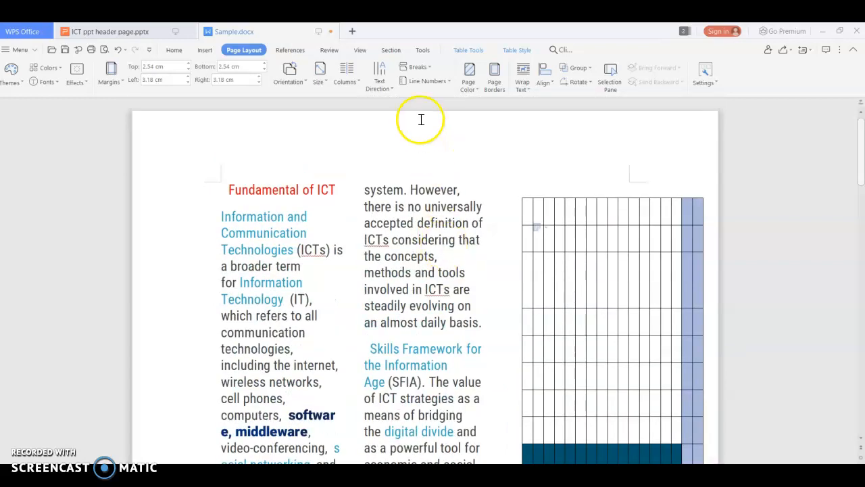
{"action": "left_click", "coordinate": [376, 89]}
{"action": "left_click", "coordinate": [382, 103]}
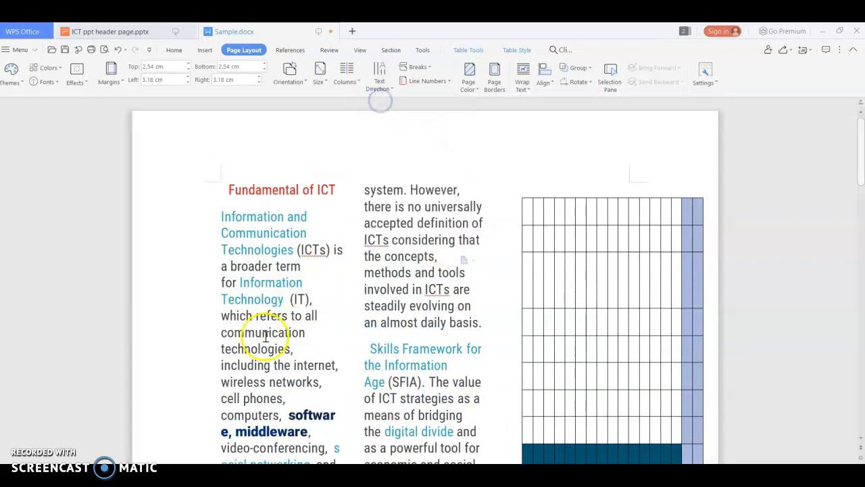
Examine how the text, table and picture are distributed across the three columns of the first page
{"action": "scroll", "coordinate": [463, 234], "scroll_direction": "down", "scroll_amount": 4}
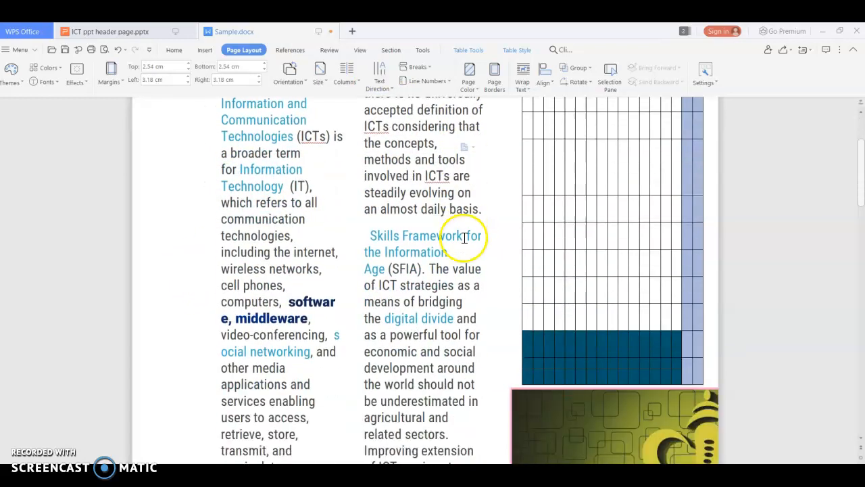
{"action": "scroll", "coordinate": [465, 234], "scroll_direction": "up", "scroll_amount": 4}
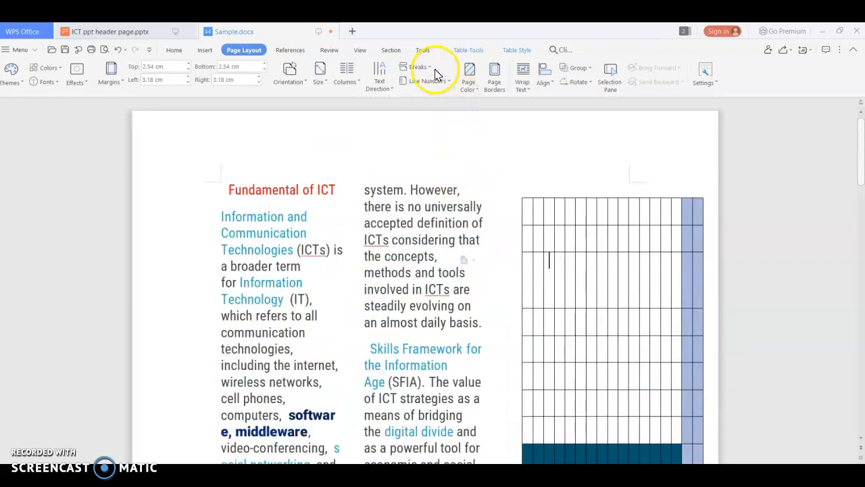
{"action": "scroll", "coordinate": [332, 195], "scroll_direction": "down", "scroll_amount": 11}
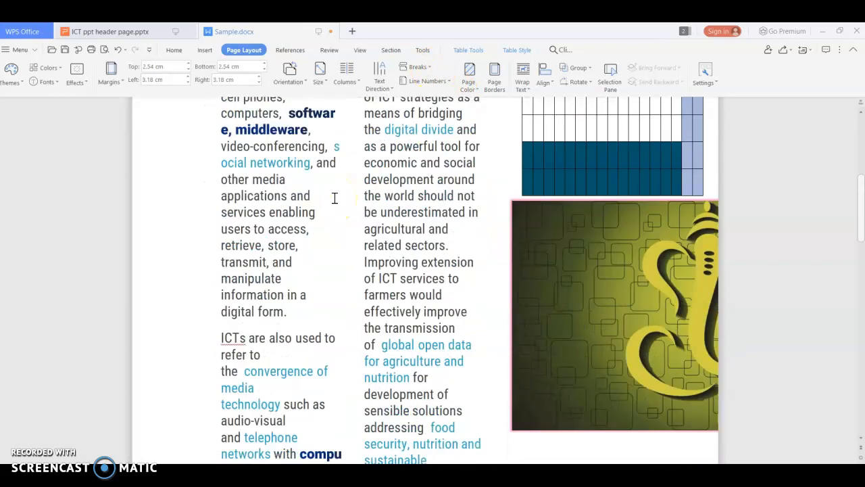
{"action": "scroll", "coordinate": [334, 198], "scroll_direction": "down", "scroll_amount": 4}
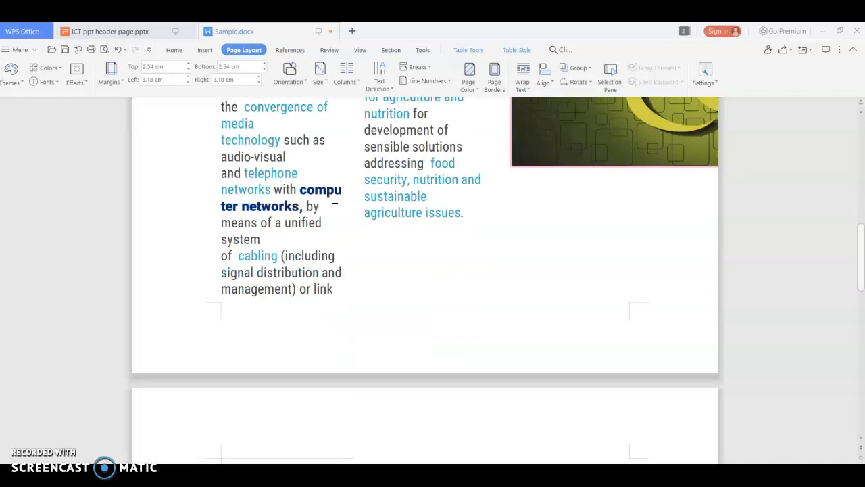
Insert a page break after the first paragraph, which ends in "digital form.", and check how the following pages are laid out
{"action": "scroll", "coordinate": [334, 198], "scroll_direction": "up", "scroll_amount": 5}
{"action": "scroll", "coordinate": [334, 198], "scroll_direction": "up", "scroll_amount": 2}
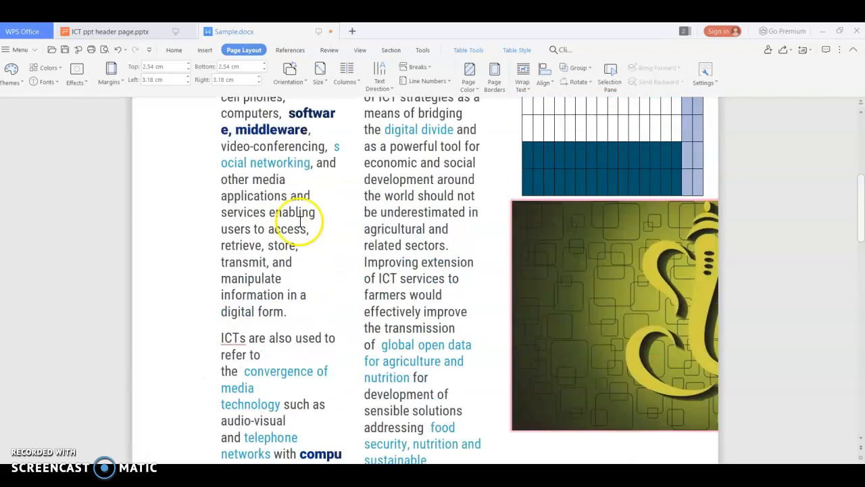
{"action": "left_click", "coordinate": [292, 311]}
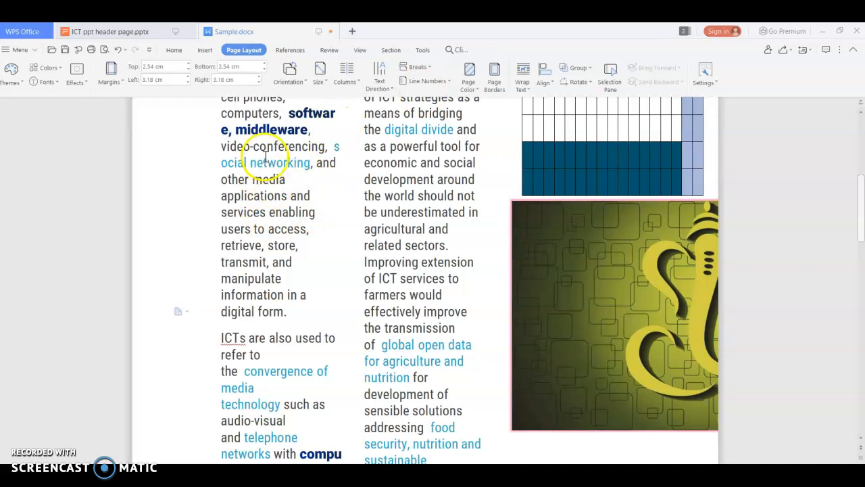
{"action": "scroll", "coordinate": [271, 179], "scroll_direction": "up", "scroll_amount": 1}
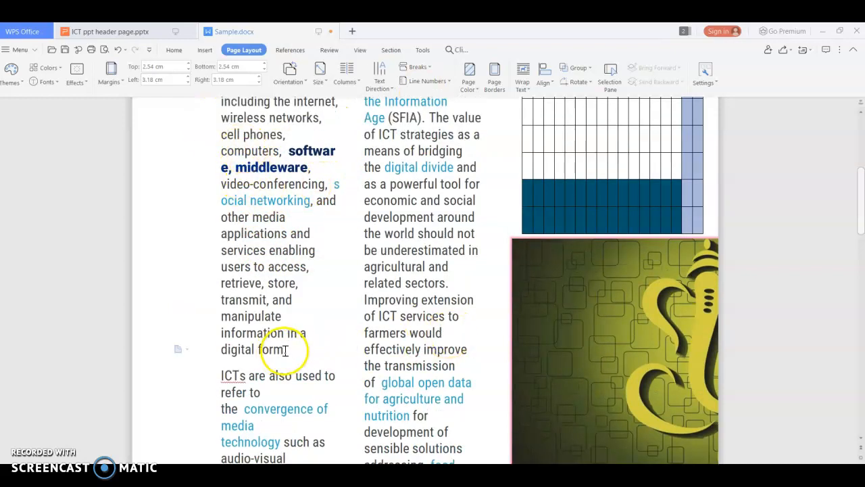
{"action": "left_click", "coordinate": [414, 67]}
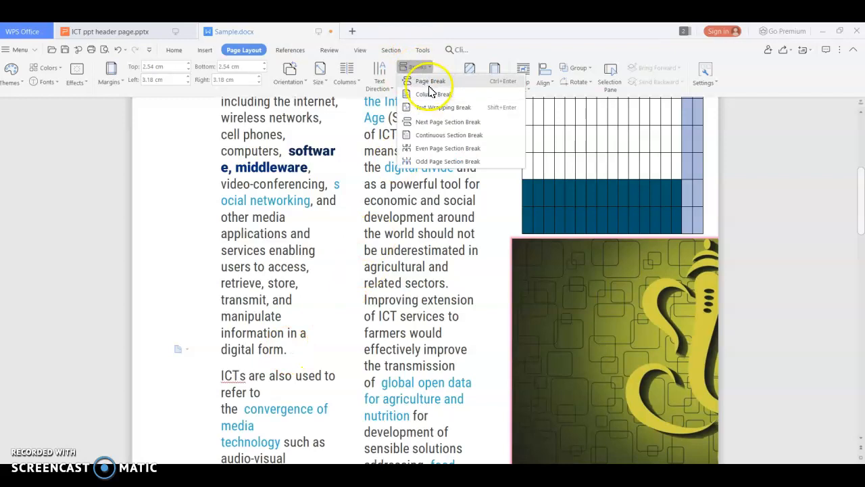
{"action": "left_click", "coordinate": [429, 81]}
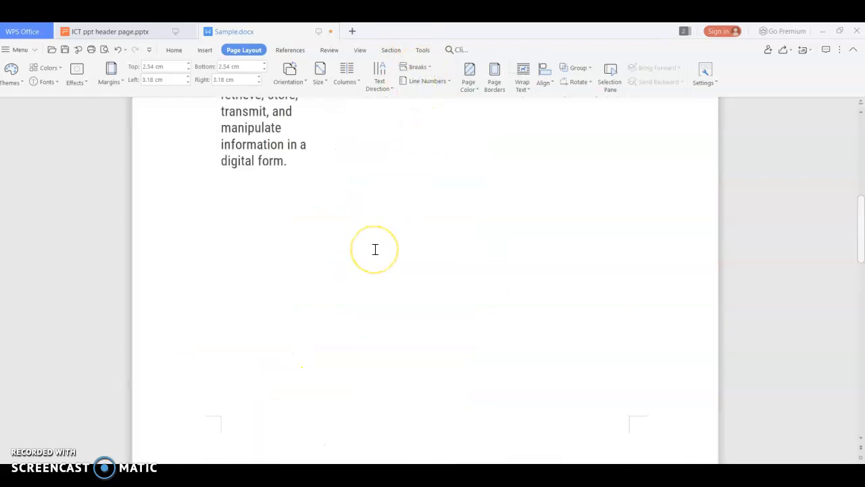
{"action": "scroll", "coordinate": [375, 250], "scroll_direction": "down", "scroll_amount": 10}
{"action": "left_click", "coordinate": [365, 301]}
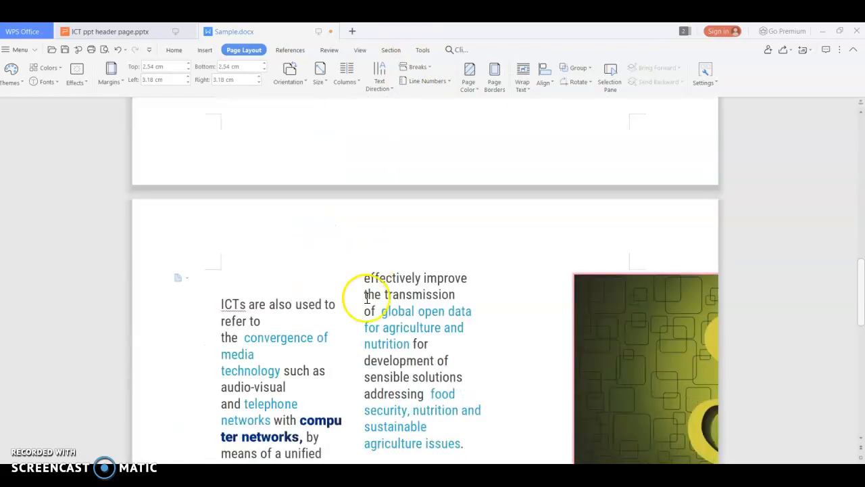
{"action": "scroll", "coordinate": [370, 312], "scroll_direction": "down", "scroll_amount": 4}
{"action": "scroll", "coordinate": [370, 312], "scroll_direction": "down", "scroll_amount": 6}
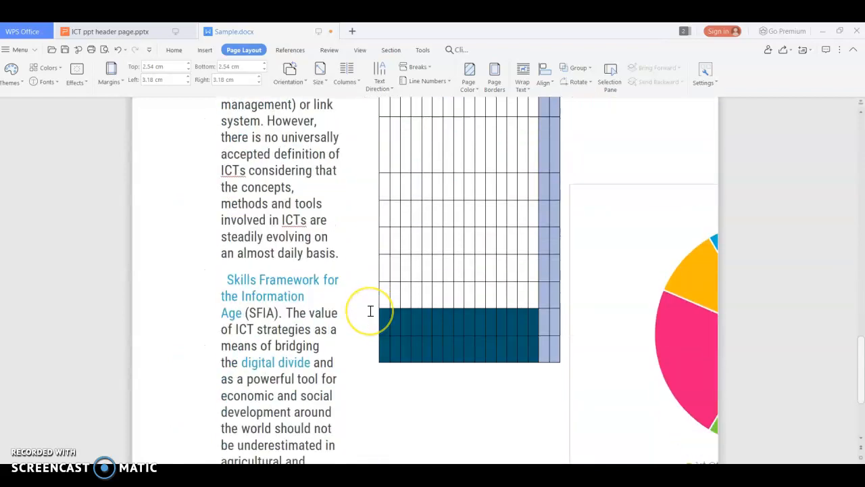
Return the document text to a single-column layout
{"action": "scroll", "coordinate": [370, 312], "scroll_direction": "up", "scroll_amount": 3}
{"action": "scroll", "coordinate": [370, 311], "scroll_direction": "up", "scroll_amount": 10}
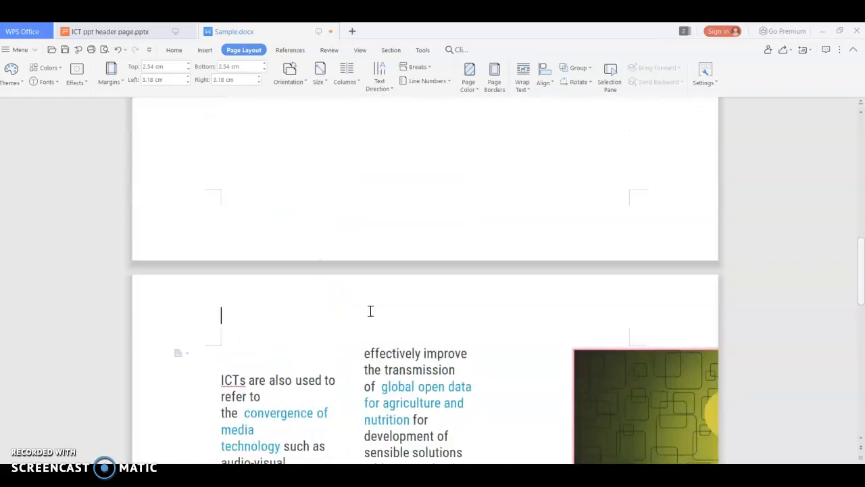
{"action": "scroll", "coordinate": [371, 311], "scroll_direction": "up", "scroll_amount": 3}
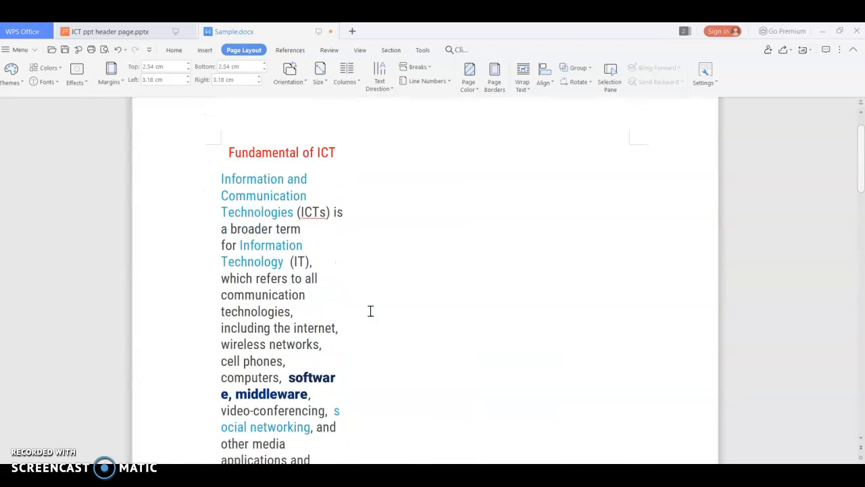
{"action": "left_click", "coordinate": [349, 81]}
{"action": "left_click", "coordinate": [359, 96]}
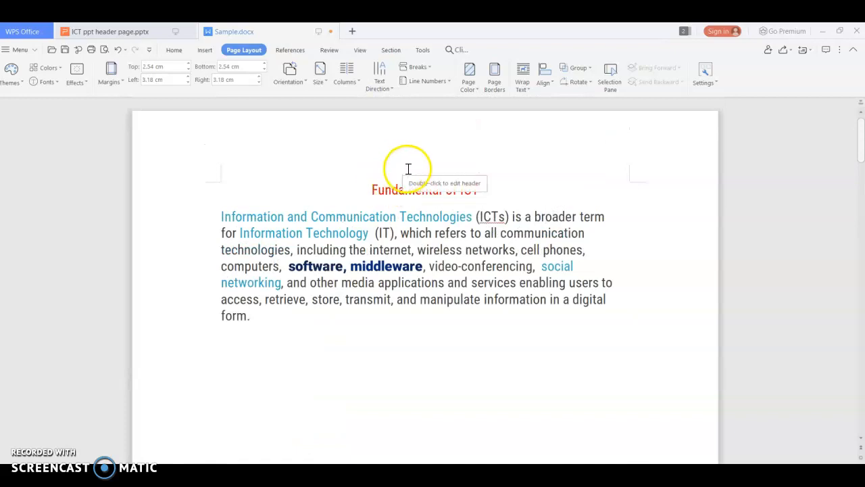
Turn on Continuous line numbering for the document
{"action": "left_click", "coordinate": [444, 82]}
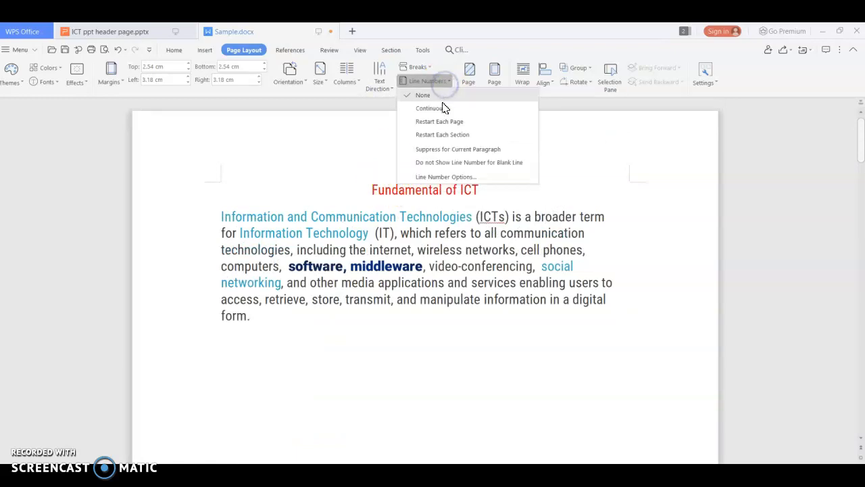
{"action": "left_click", "coordinate": [443, 108]}
{"action": "scroll", "coordinate": [527, 162], "scroll_direction": "down", "scroll_amount": 3}
{"action": "scroll", "coordinate": [521, 167], "scroll_direction": "up", "scroll_amount": 2}
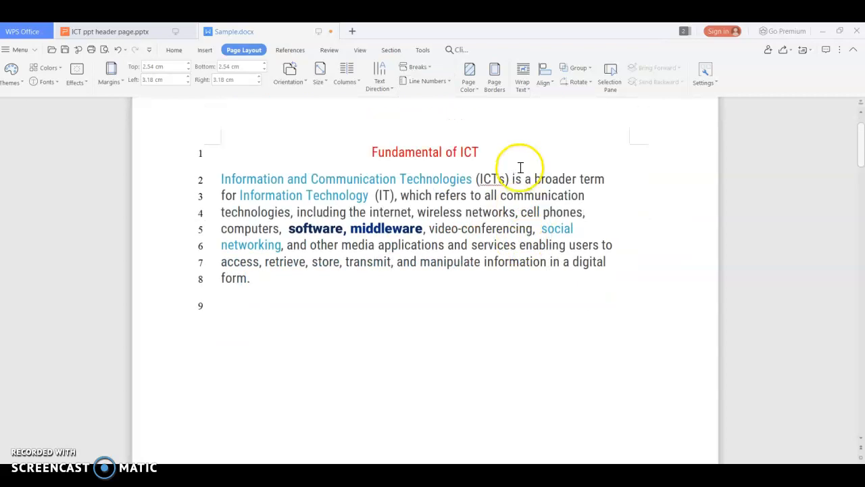
Change the line numbering to Restart Each Page and check the numbers across the page break
{"action": "left_click", "coordinate": [434, 82]}
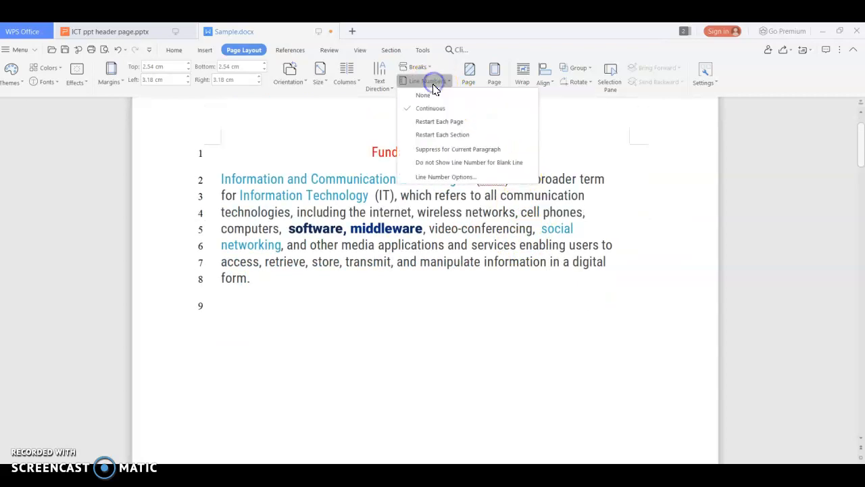
{"action": "left_click", "coordinate": [434, 126]}
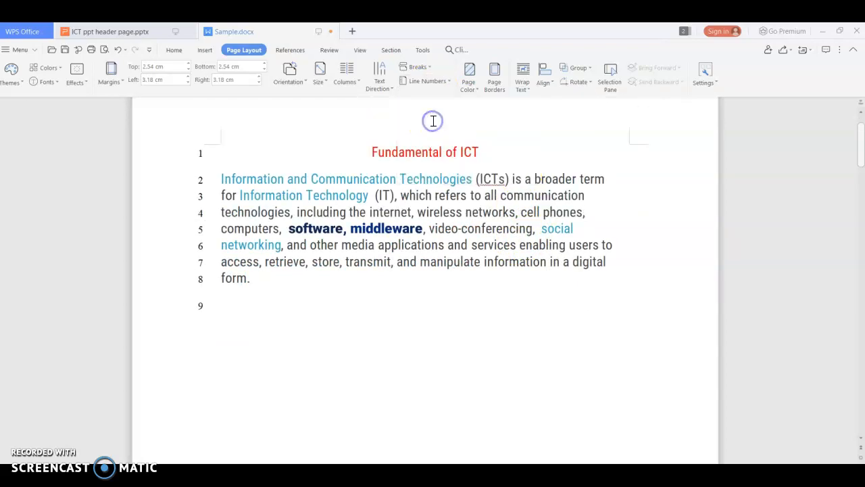
{"action": "scroll", "coordinate": [437, 155], "scroll_direction": "down", "scroll_amount": 5}
{"action": "scroll", "coordinate": [436, 157], "scroll_direction": "down", "scroll_amount": 5}
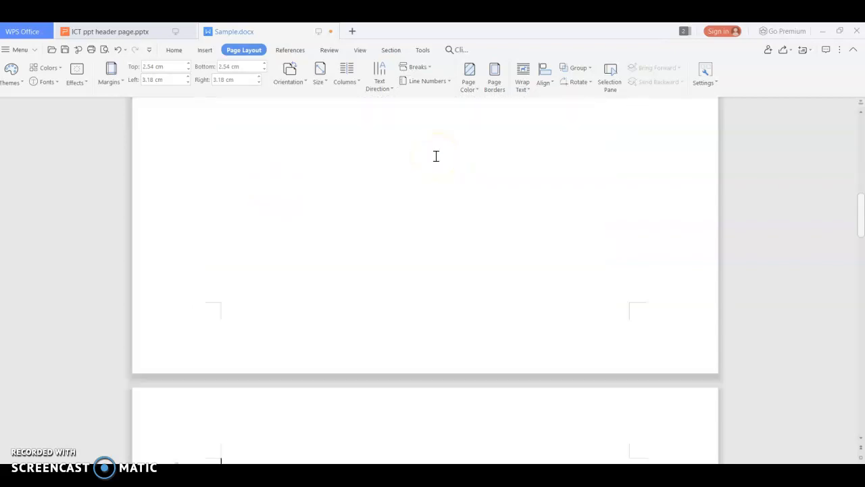
{"action": "scroll", "coordinate": [270, 212], "scroll_direction": "up", "scroll_amount": 5}
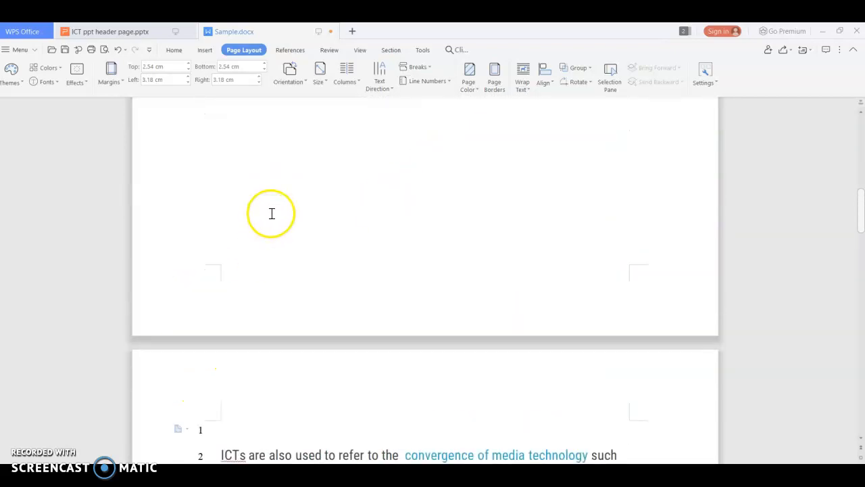
Switch the line numbering back to Continuous and check the numbers on the second page
{"action": "left_click", "coordinate": [431, 82]}
{"action": "left_click", "coordinate": [421, 108]}
{"action": "scroll", "coordinate": [368, 158], "scroll_direction": "down", "scroll_amount": 8}
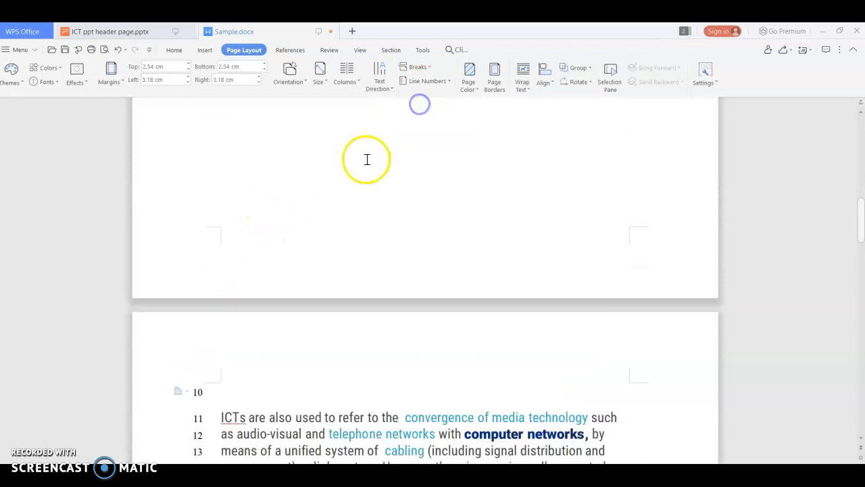
Try Restart Each Page again, and set the line numbering to Restart Each Section
{"action": "left_click", "coordinate": [427, 82]}
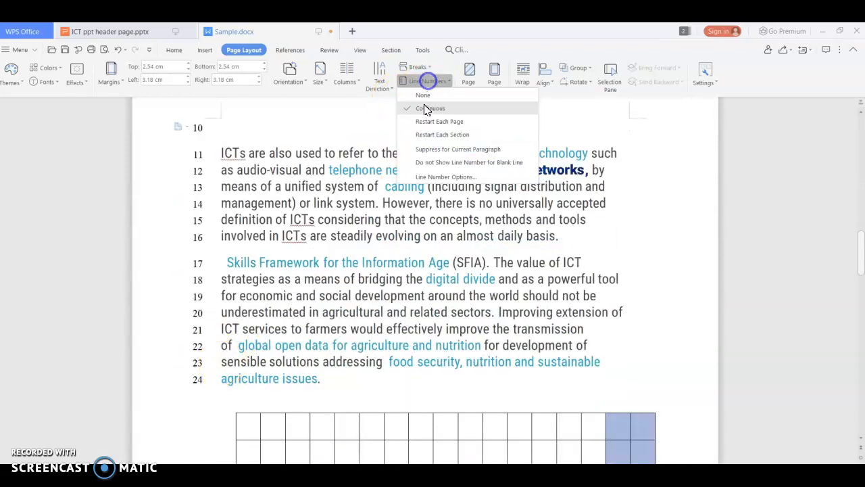
{"action": "left_click", "coordinate": [426, 120]}
{"action": "left_click", "coordinate": [430, 84]}
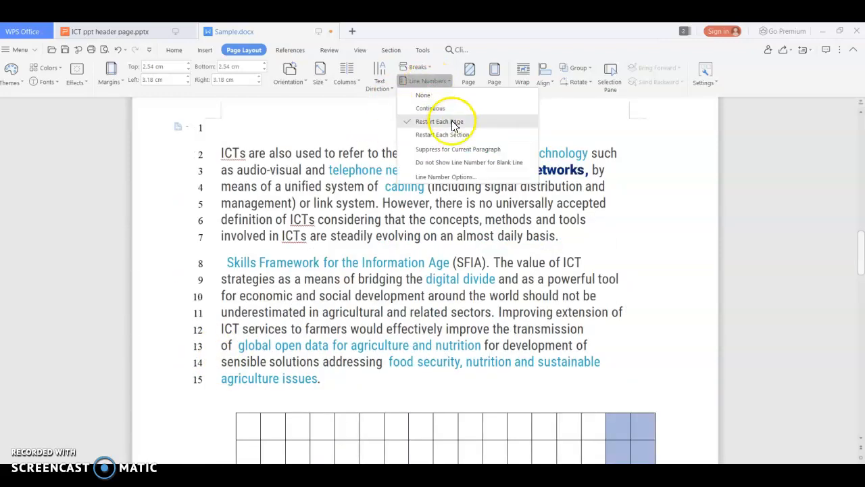
{"action": "left_click", "coordinate": [452, 139]}
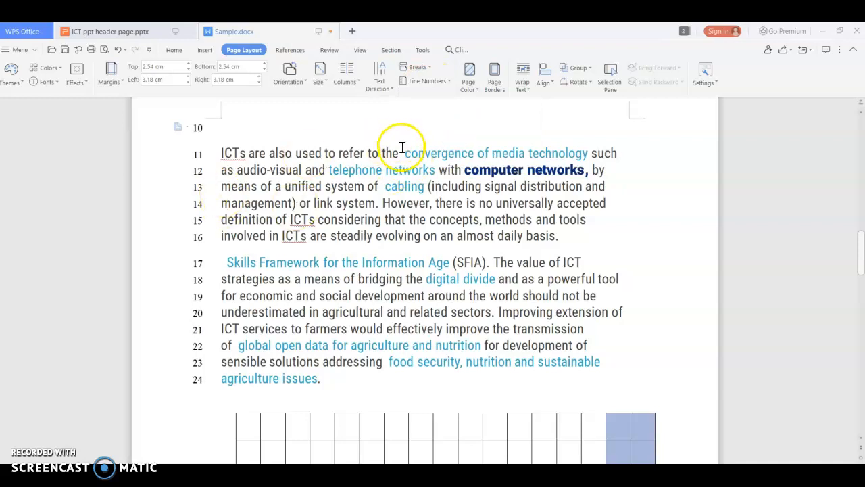
{"action": "left_click", "coordinate": [438, 81]}
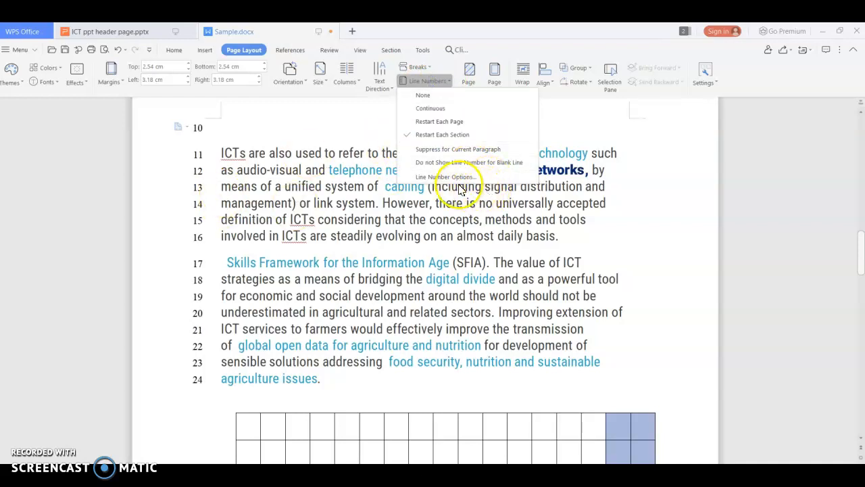
{"action": "left_click", "coordinate": [294, 195]}
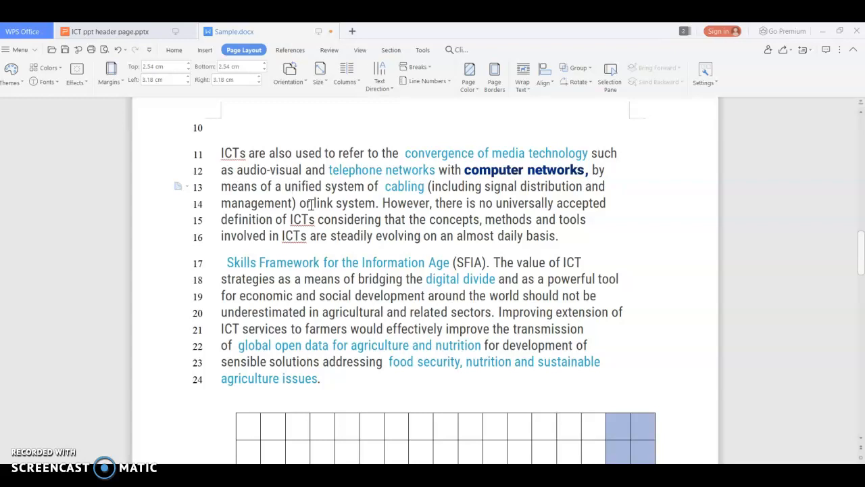
{"action": "left_click", "coordinate": [174, 50]}
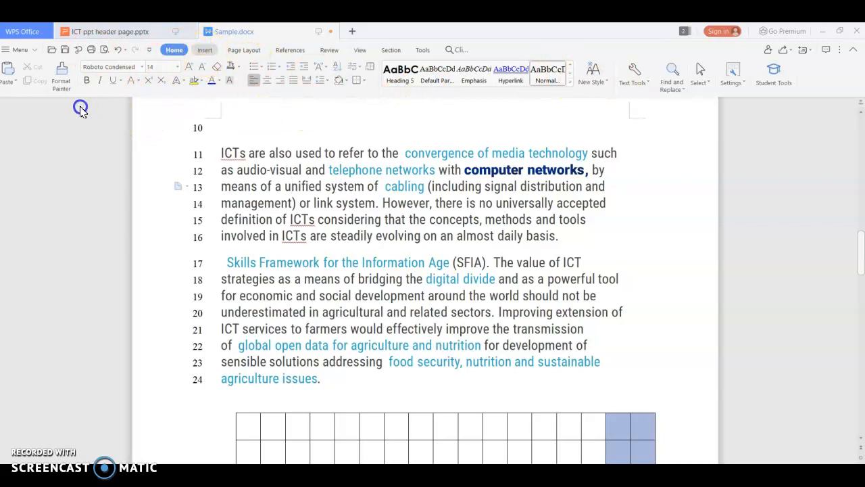
{"action": "left_click", "coordinate": [240, 51]}
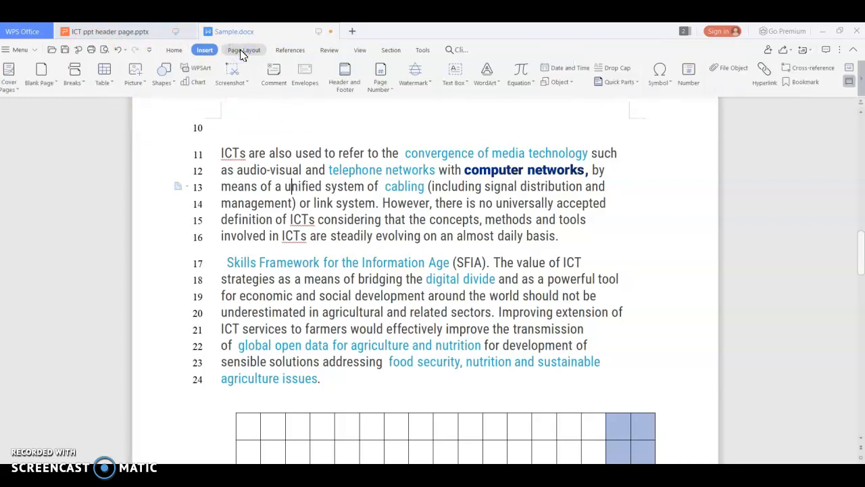
{"action": "left_click", "coordinate": [244, 51]}
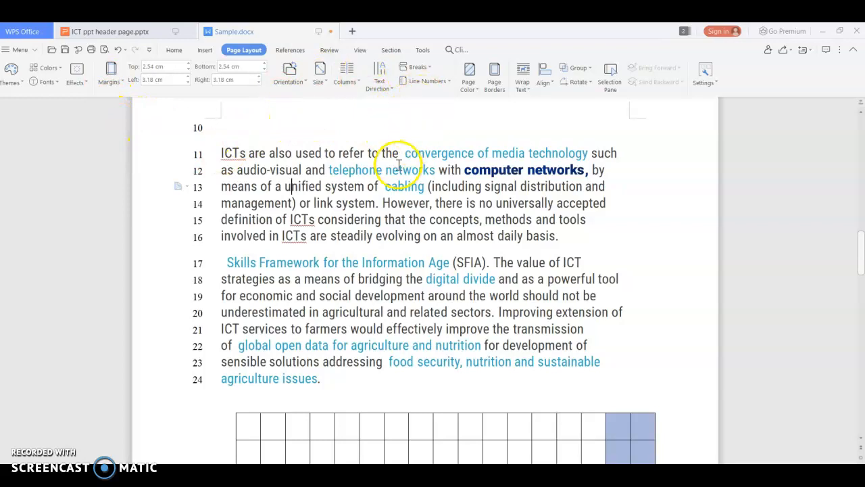
Try a medium blue and a yellow gradient as the page color, and set the page color to light blue
{"action": "left_click", "coordinate": [477, 89]}
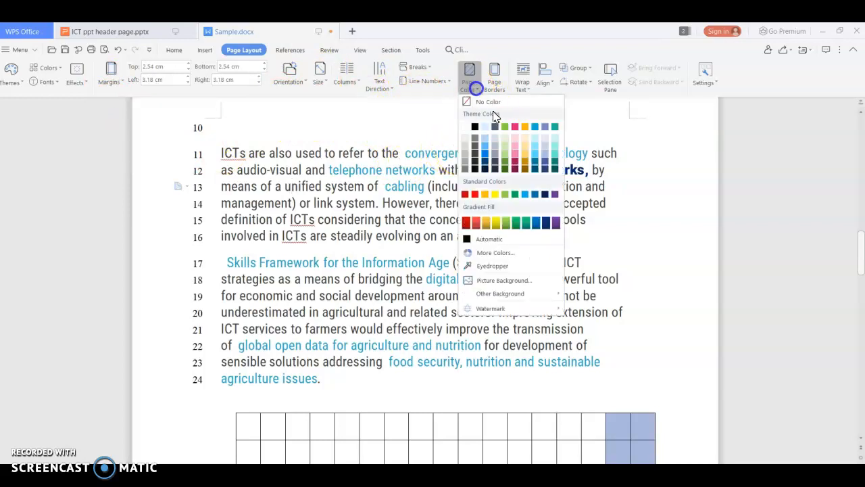
{"action": "left_click", "coordinate": [486, 149]}
{"action": "left_click", "coordinate": [469, 75]}
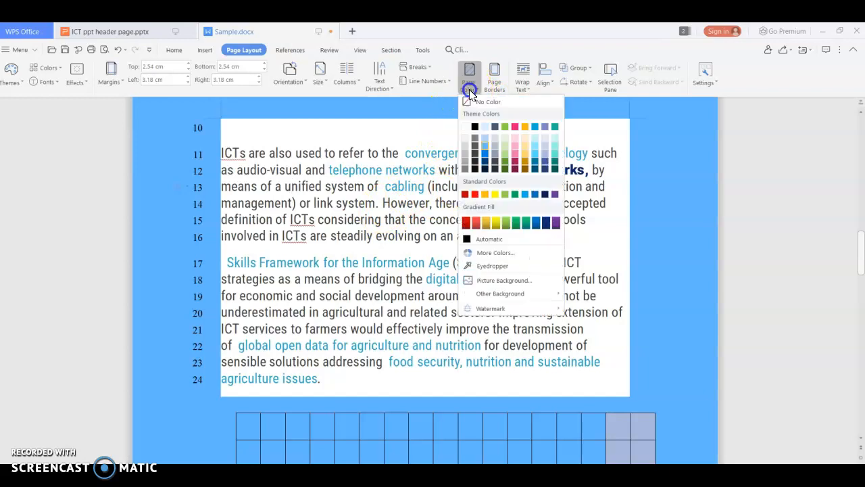
{"action": "left_click", "coordinate": [499, 221]}
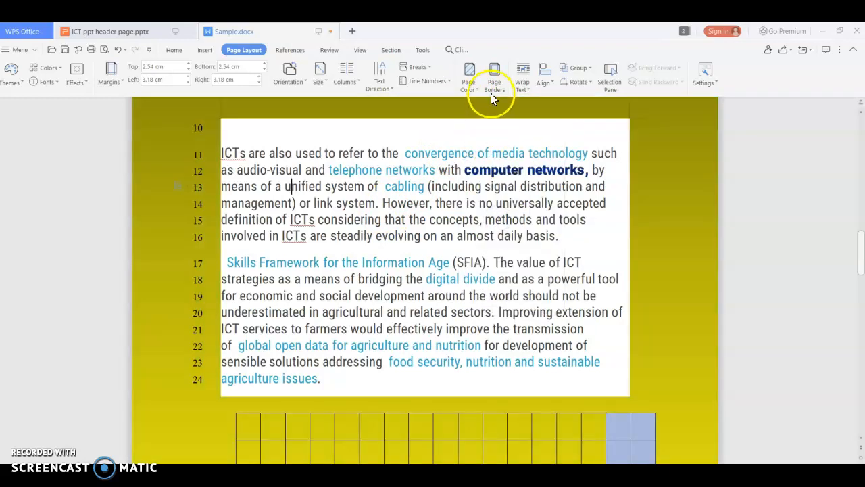
{"action": "left_click", "coordinate": [472, 85]}
{"action": "left_click", "coordinate": [485, 134]}
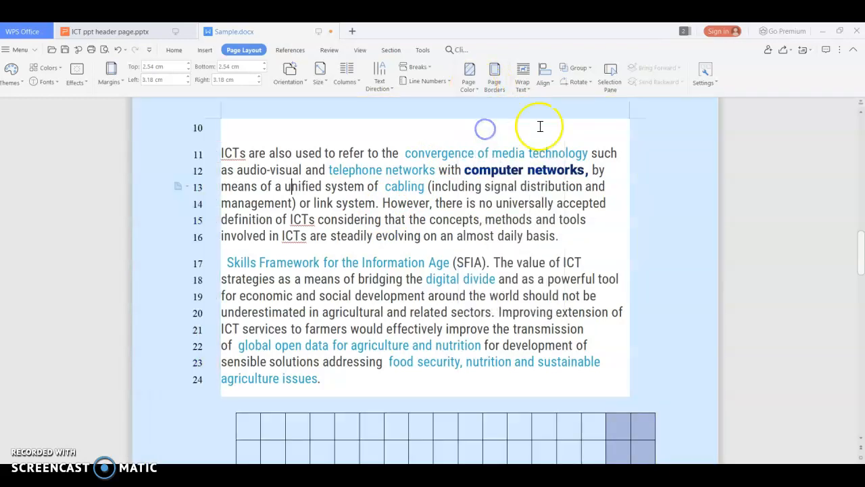
Add a triple-line box page border to the whole document
{"action": "left_click", "coordinate": [495, 87]}
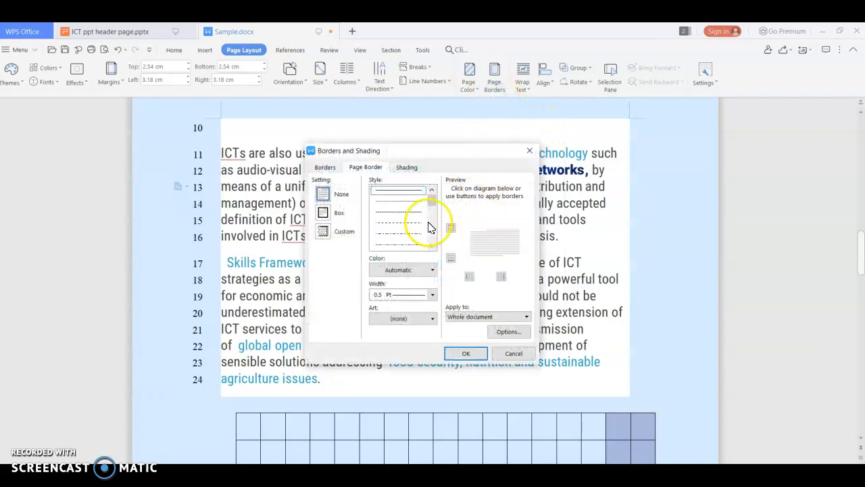
{"action": "left_click", "coordinate": [338, 213]}
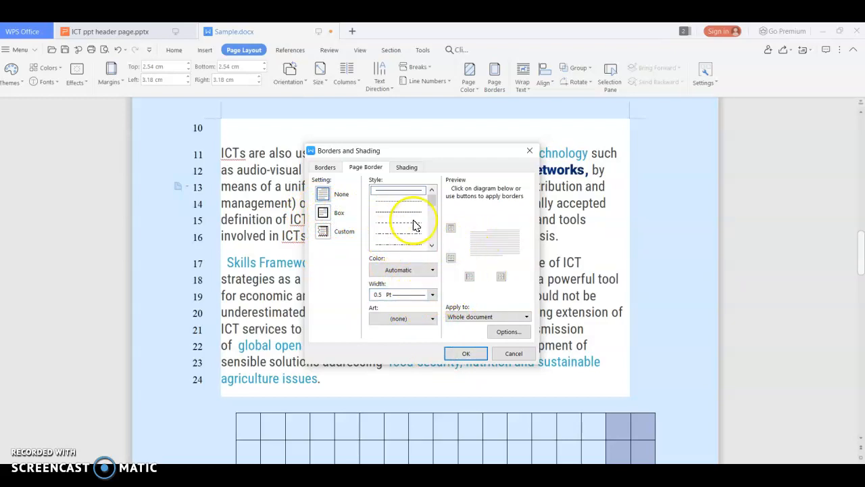
{"action": "left_click_drag", "start_coordinate": [433, 196], "coordinate": [439, 229]}
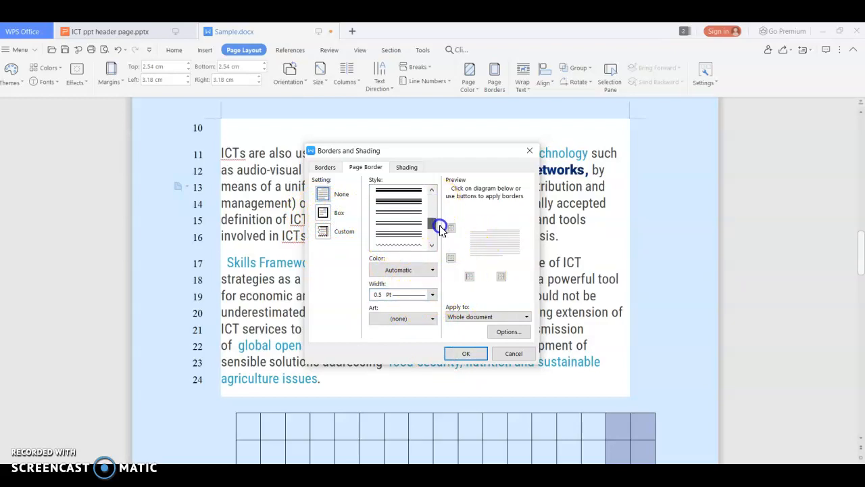
{"action": "left_click", "coordinate": [399, 203]}
{"action": "left_click", "coordinate": [466, 353]}
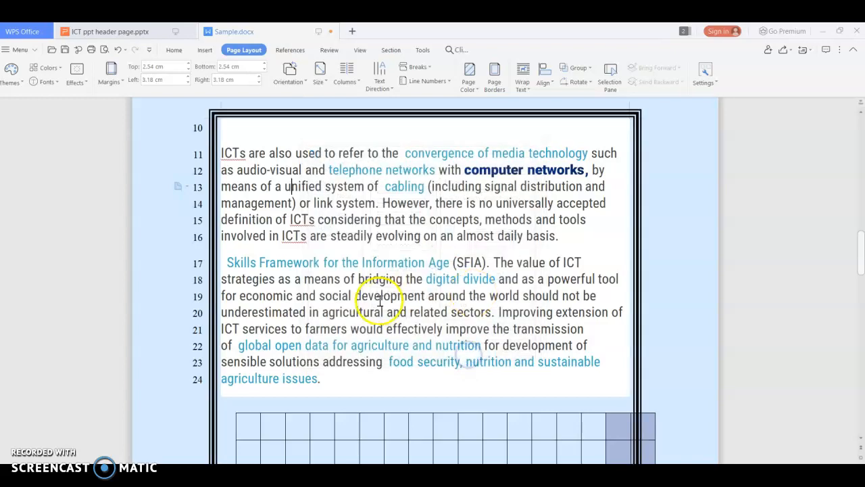
{"action": "left_click", "coordinate": [525, 90]}
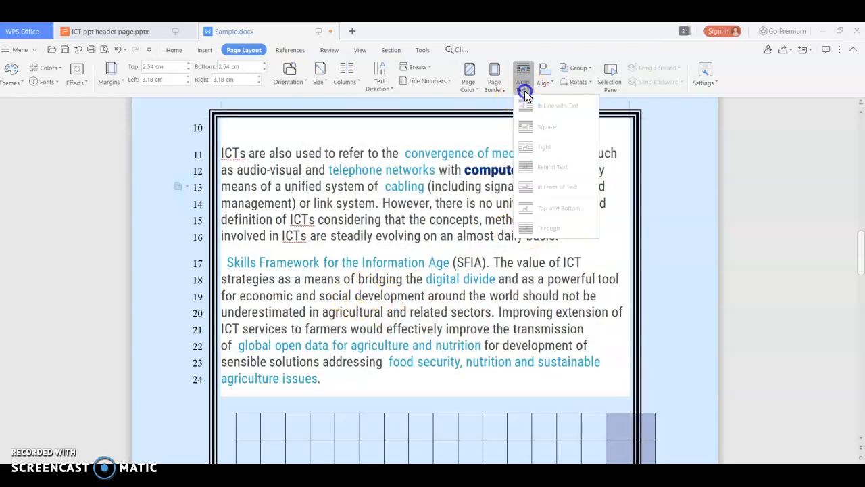
{"action": "left_click", "coordinate": [525, 92]}
{"action": "left_click", "coordinate": [544, 83]}
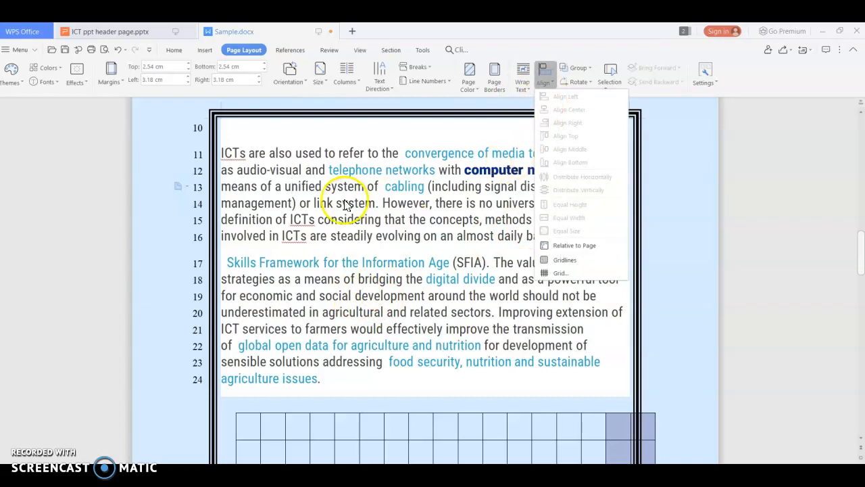
Examine the Wrap Text options with and without passages of the second page's ICT paragraph selected
{"action": "left_click", "coordinate": [399, 203]}
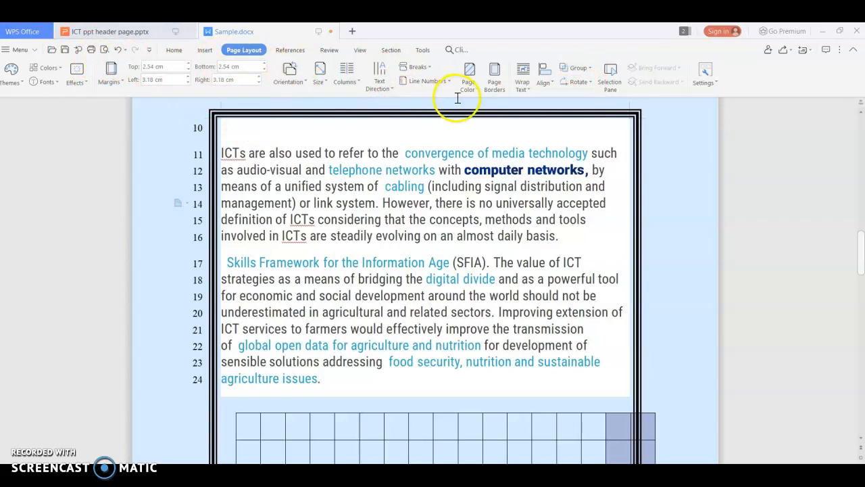
{"action": "left_click_drag", "start_coordinate": [385, 219], "coordinate": [534, 219]}
{"action": "left_click", "coordinate": [525, 87]}
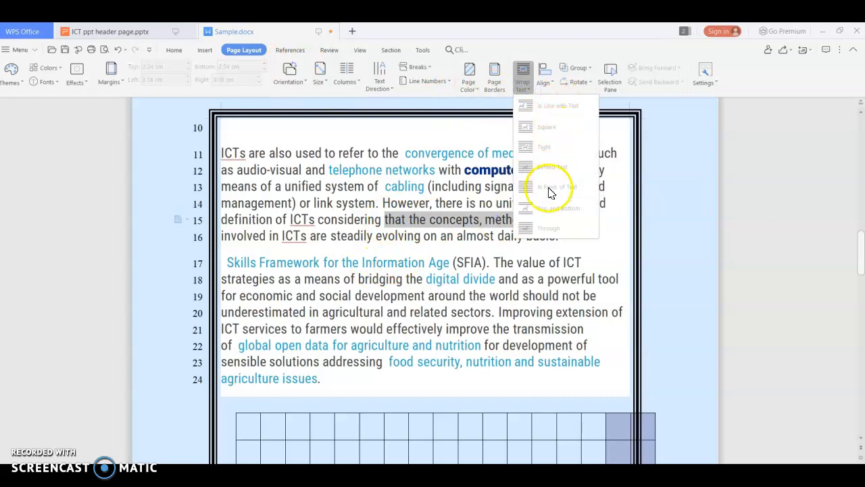
{"action": "left_click", "coordinate": [433, 132]}
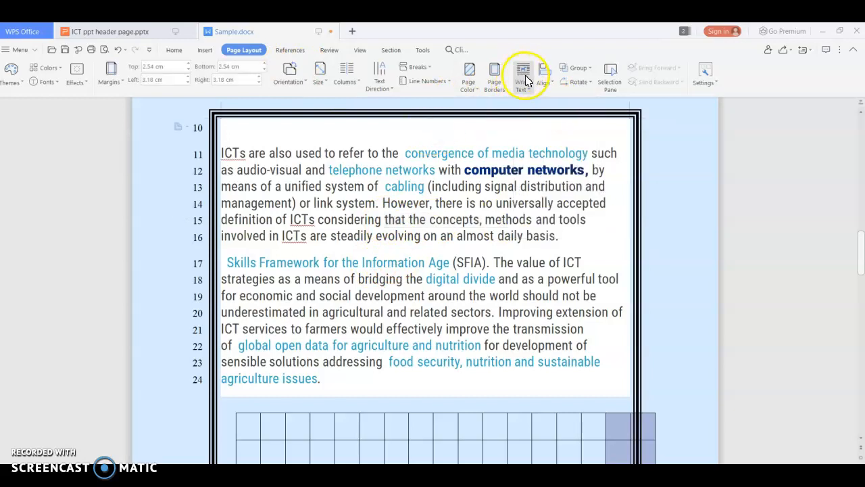
{"action": "left_click", "coordinate": [523, 76]}
{"action": "left_click", "coordinate": [454, 164]}
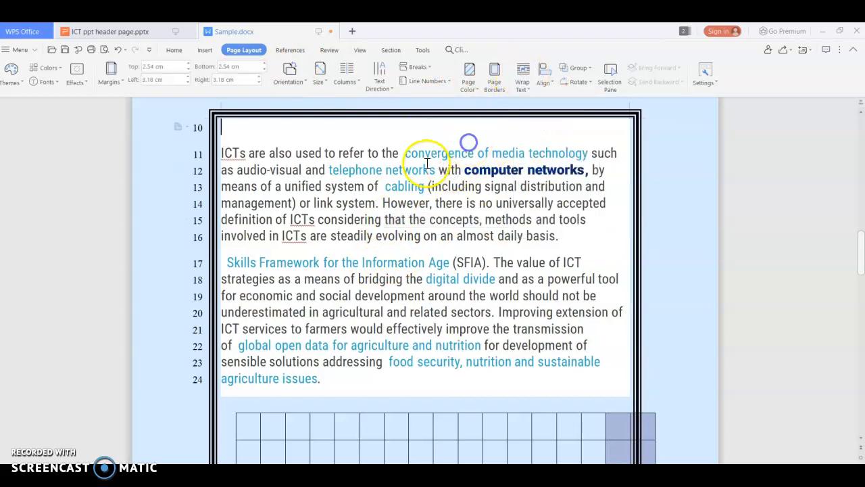
{"action": "left_click_drag", "start_coordinate": [449, 168], "coordinate": [555, 190]}
{"action": "left_click", "coordinate": [523, 74]}
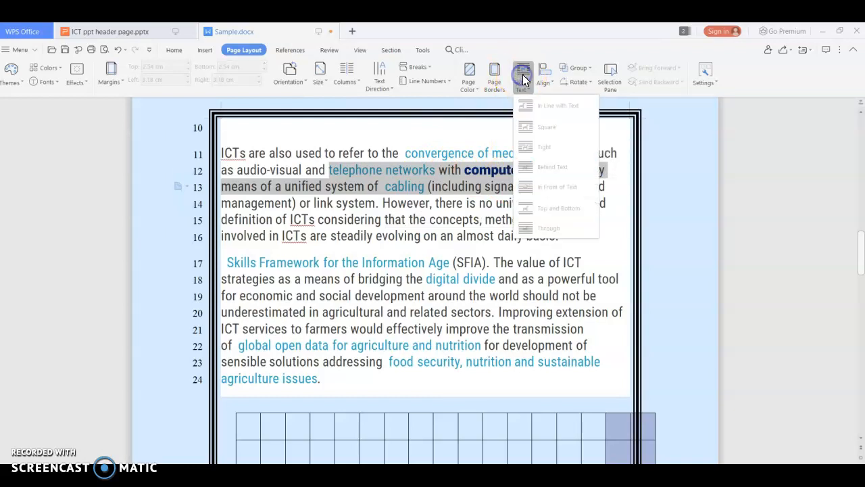
{"action": "left_click", "coordinate": [480, 198]}
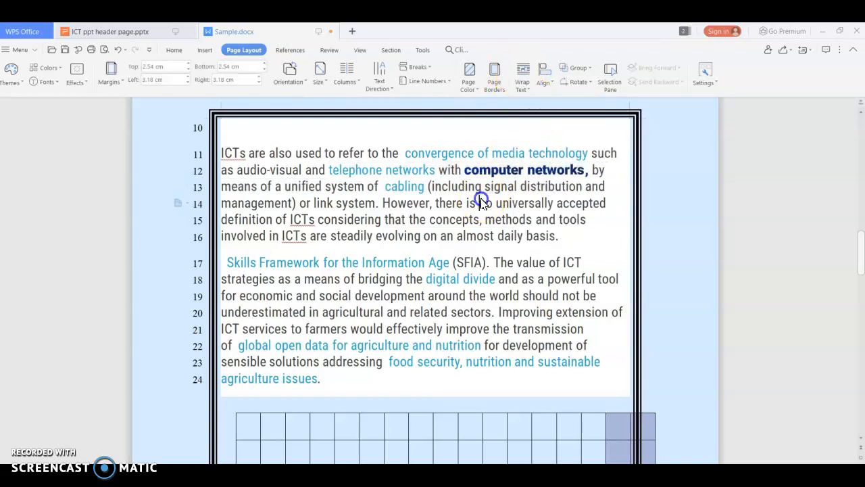
{"action": "left_click", "coordinate": [524, 73]}
{"action": "left_click", "coordinate": [473, 172]}
{"action": "left_click", "coordinate": [523, 74]}
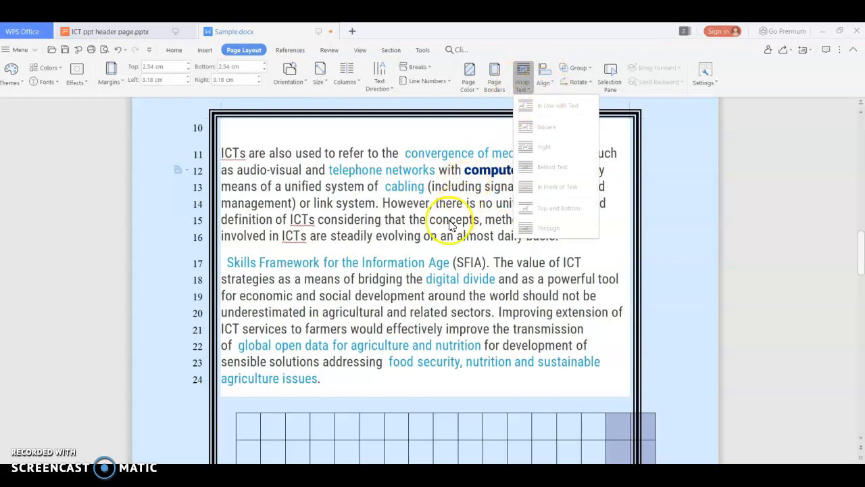
{"action": "left_click", "coordinate": [398, 257]}
{"action": "left_click_drag", "start_coordinate": [386, 221], "coordinate": [559, 241]}
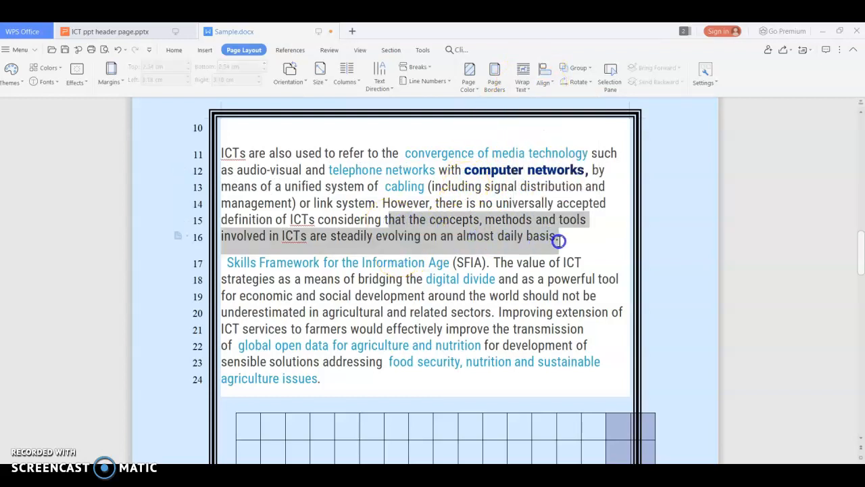
{"action": "left_click", "coordinate": [523, 76]}
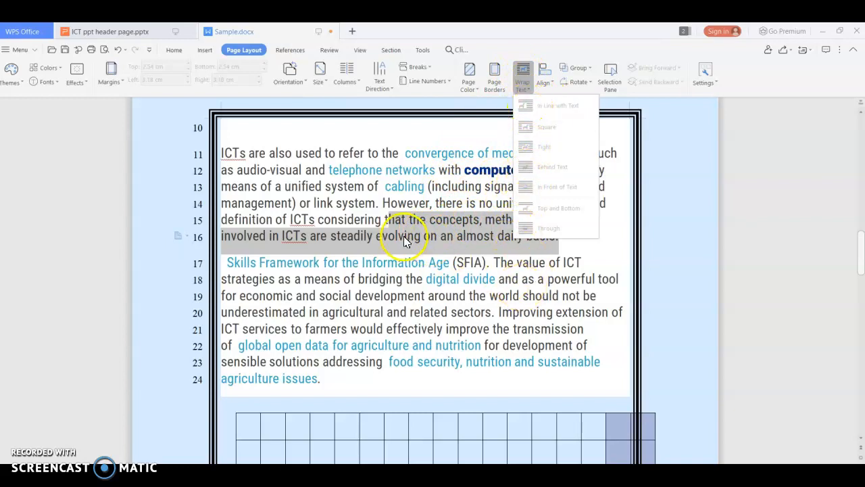
{"action": "left_click", "coordinate": [358, 232]}
{"action": "left_click", "coordinate": [359, 232]}
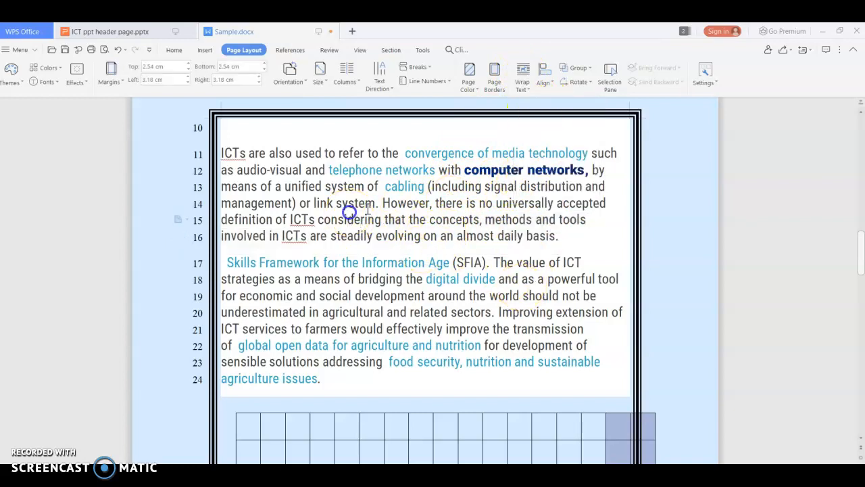
Insert the Marvel logo picture into the second page's ICT paragraph and set its wrapping style to Square
{"action": "left_click", "coordinate": [205, 50]}
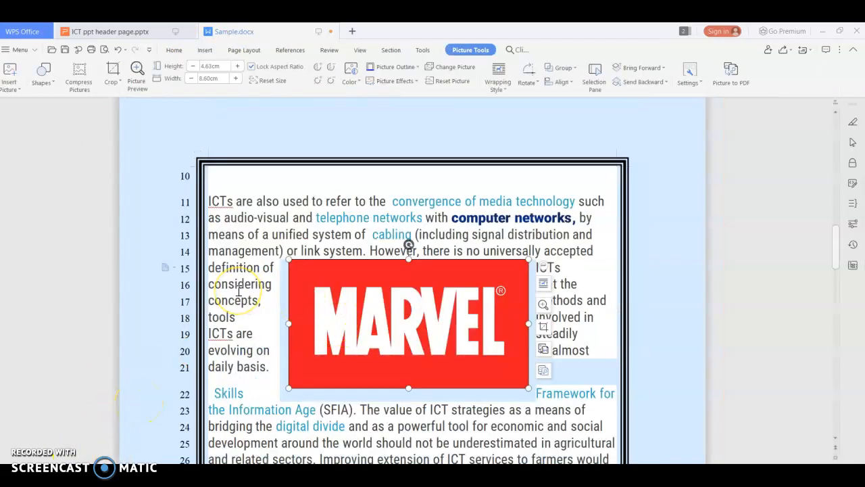
{"action": "left_click", "coordinate": [503, 93]}
{"action": "left_click", "coordinate": [510, 127]}
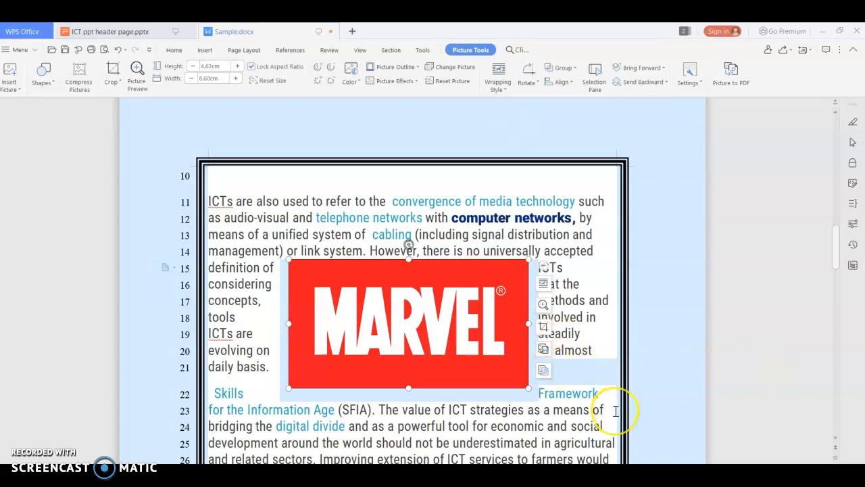
{"action": "key", "text": "ctrl+z"}
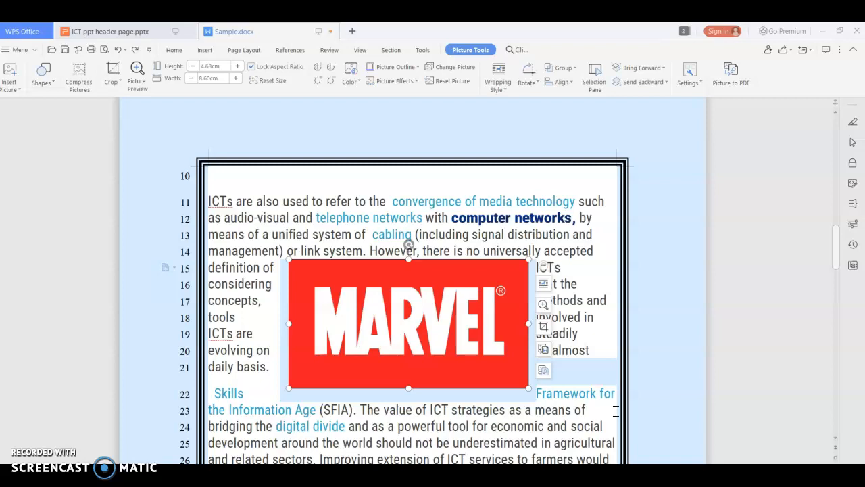
{"action": "key", "text": "ctrl+y"}
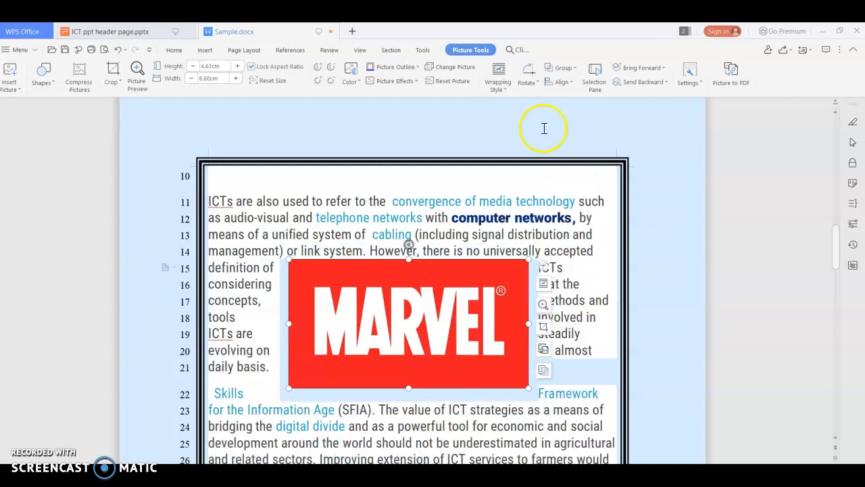
Try the In Front of Text wrapping on the Marvel logo, and set it to In Line with Text
{"action": "left_click", "coordinate": [498, 74]}
{"action": "left_click", "coordinate": [501, 183]}
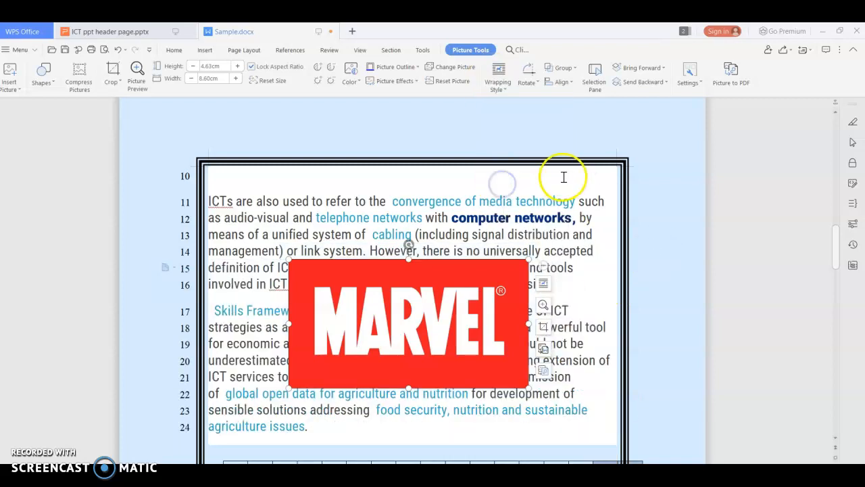
{"action": "left_click", "coordinate": [501, 78]}
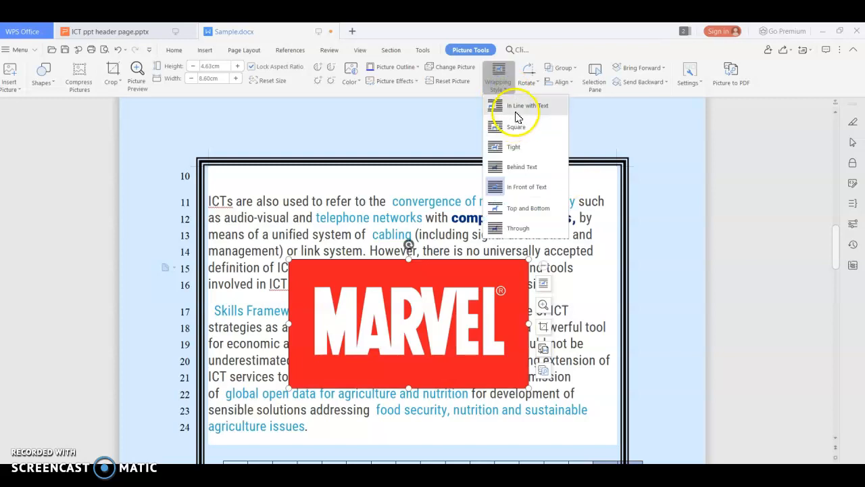
{"action": "left_click", "coordinate": [516, 112]}
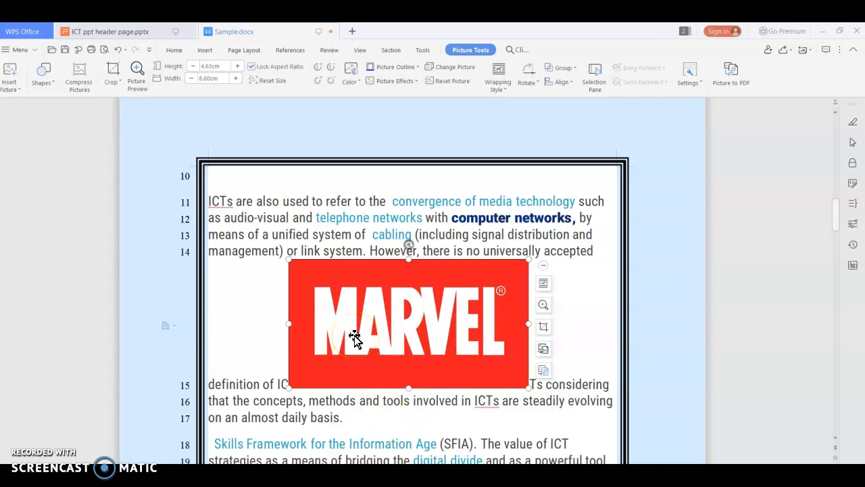
Try to move the inline Marvel logo within the paragraph
{"action": "left_click_drag", "start_coordinate": [361, 347], "coordinate": [397, 314]}
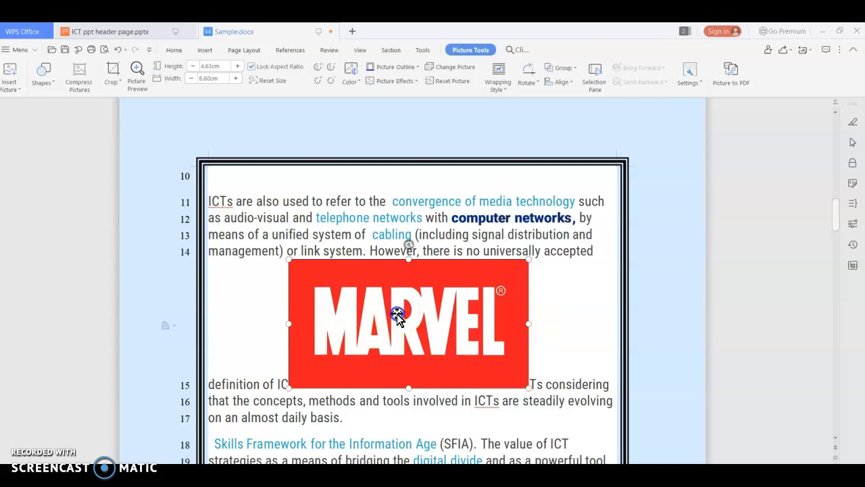
{"action": "left_click_drag", "start_coordinate": [321, 329], "coordinate": [323, 330]}
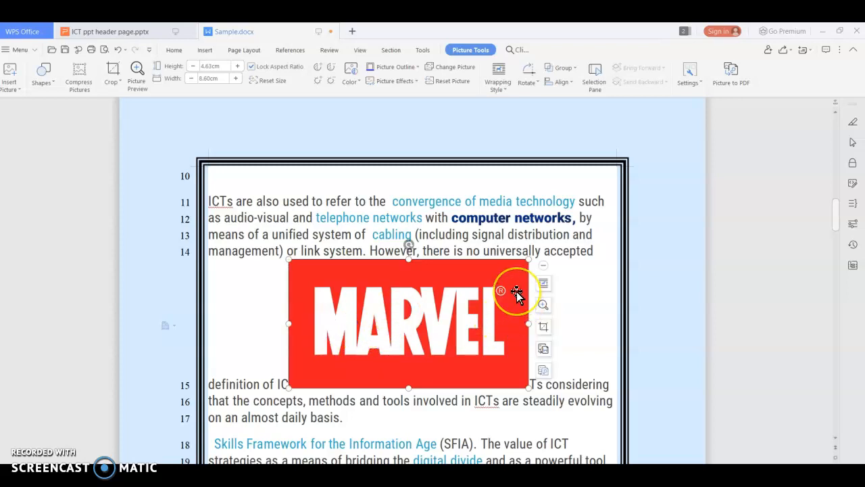
{"action": "left_click", "coordinate": [488, 296]}
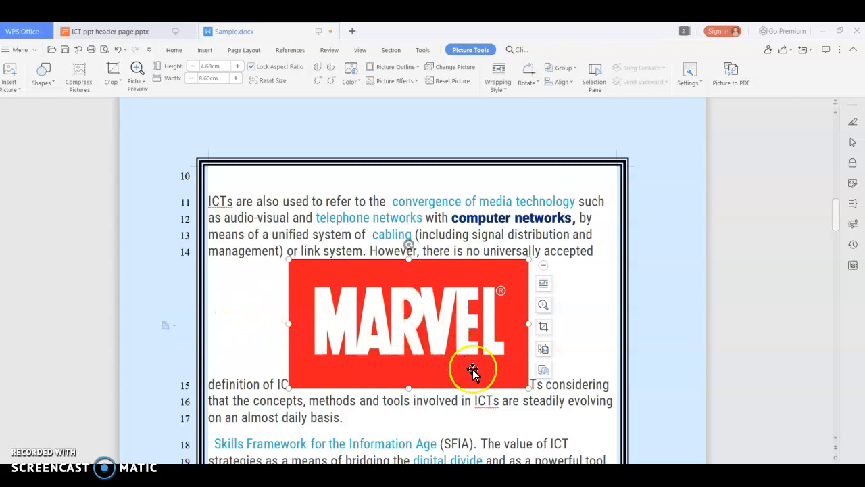
Rotate the Marvel logo 90° left, and rotate it back 90° right
{"action": "left_click", "coordinate": [536, 83]}
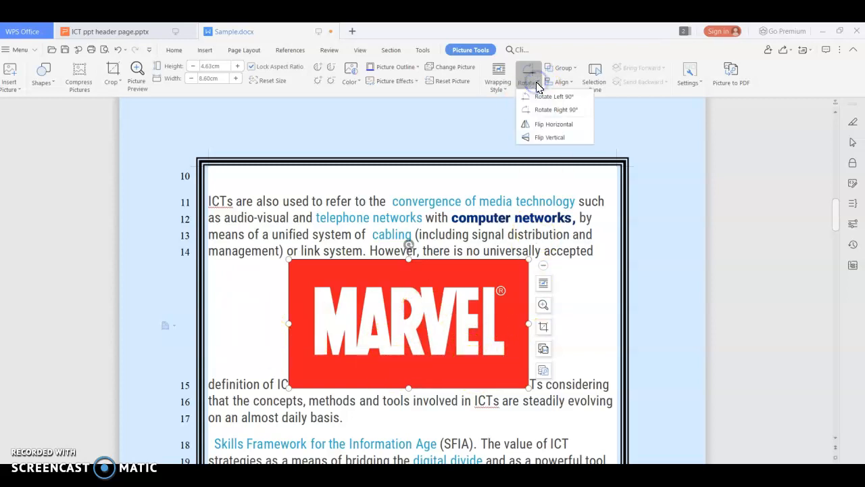
{"action": "left_click", "coordinate": [544, 97]}
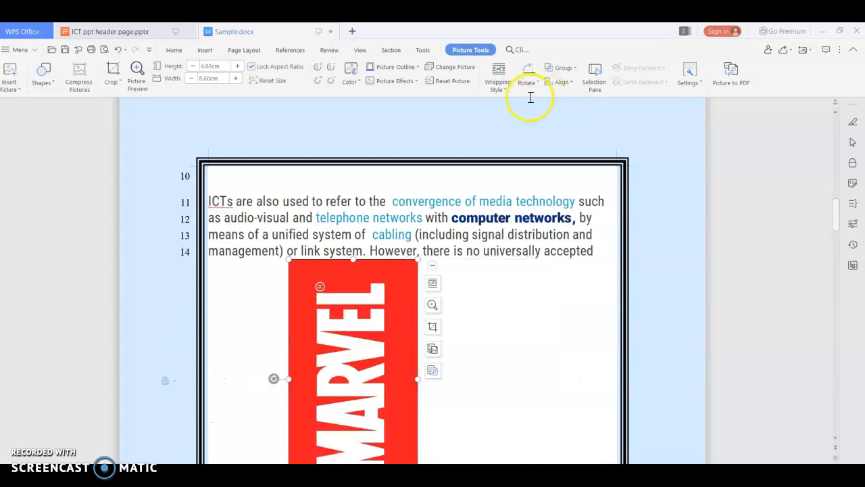
{"action": "left_click", "coordinate": [529, 82]}
{"action": "left_click", "coordinate": [534, 108]}
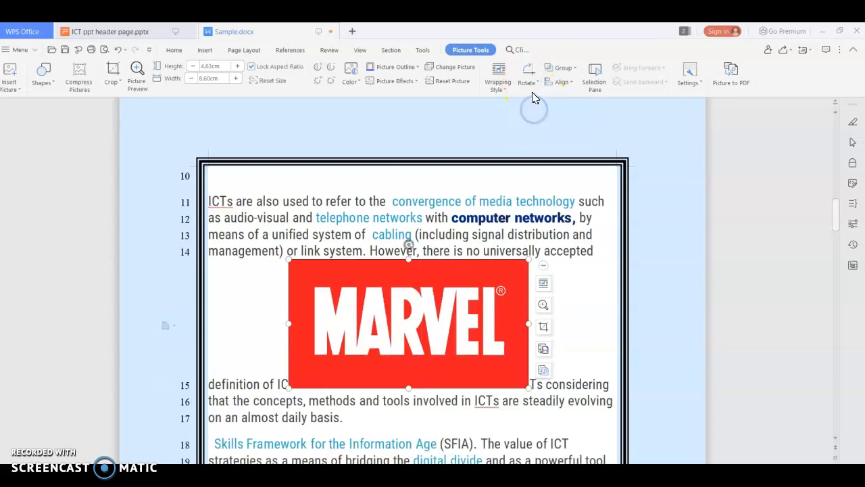
Check the Group options for the Marvel logo, and return to the page layout tools
{"action": "left_click", "coordinate": [560, 71]}
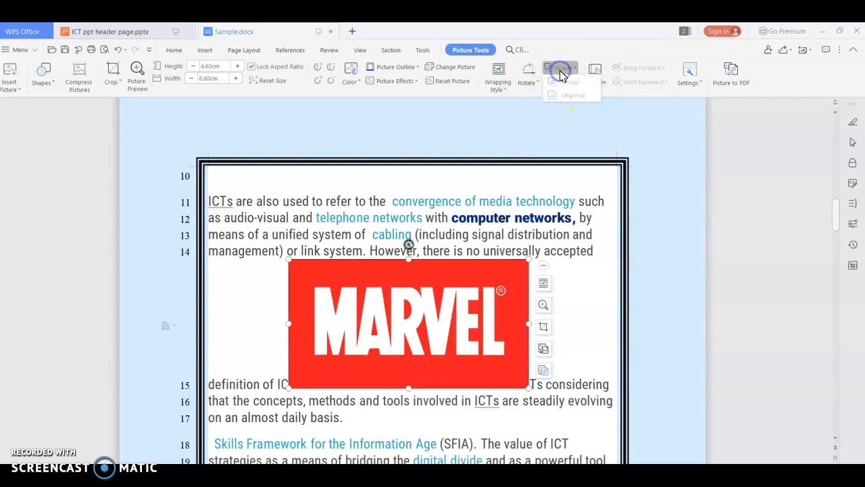
{"action": "left_click", "coordinate": [541, 125]}
{"action": "left_click", "coordinate": [244, 50]}
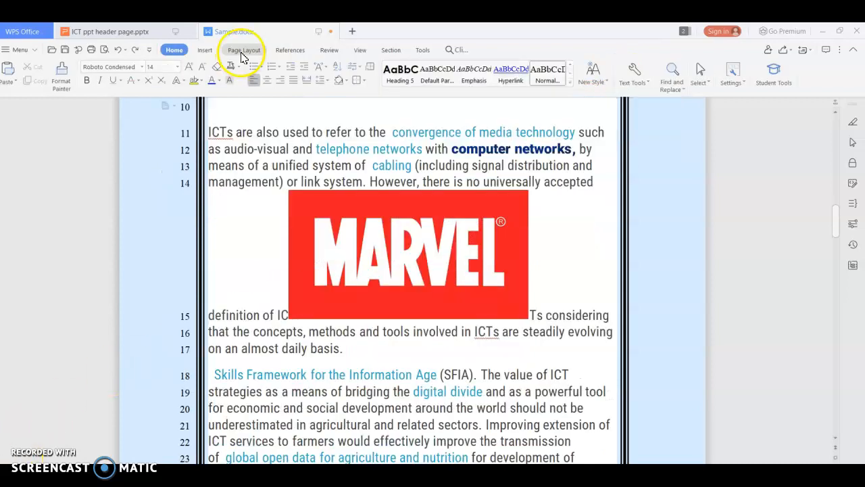
{"action": "left_click", "coordinate": [243, 53]}
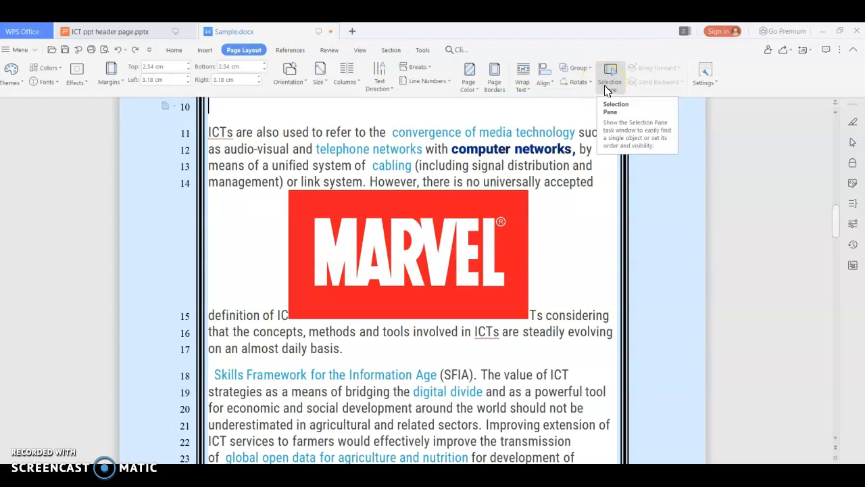
Show the Selection Pane from the first page, and use it to locate Chart 36 and Picture 33
{"action": "scroll", "coordinate": [380, 233], "scroll_direction": "down", "scroll_amount": 10}
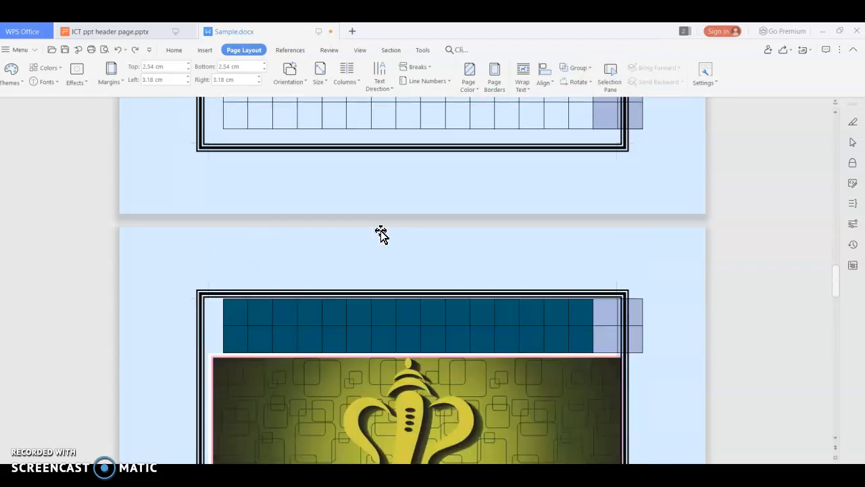
{"action": "scroll", "coordinate": [380, 233], "scroll_direction": "down", "scroll_amount": 8}
{"action": "scroll", "coordinate": [380, 234], "scroll_direction": "up", "scroll_amount": 6}
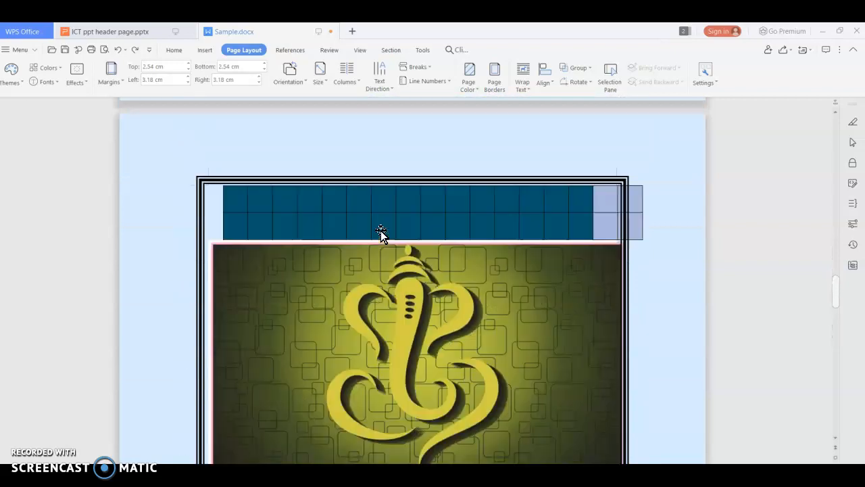
{"action": "scroll", "coordinate": [380, 233], "scroll_direction": "up", "scroll_amount": 10}
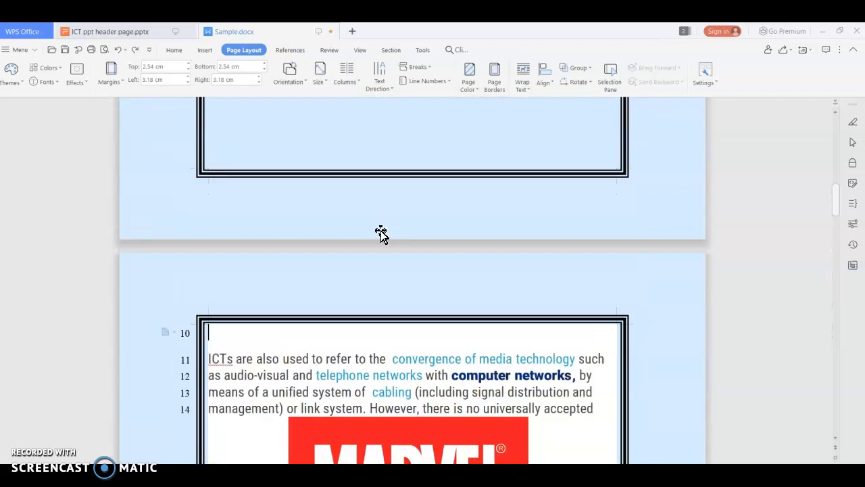
{"action": "scroll", "coordinate": [381, 233], "scroll_direction": "up", "scroll_amount": 8}
{"action": "scroll", "coordinate": [382, 230], "scroll_direction": "down", "scroll_amount": 4}
{"action": "scroll", "coordinate": [382, 231], "scroll_direction": "up", "scroll_amount": 3}
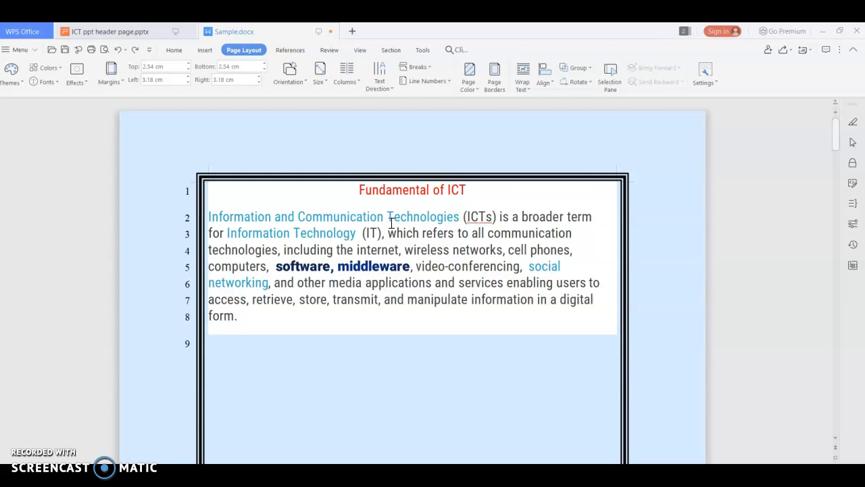
{"action": "left_click", "coordinate": [445, 160]}
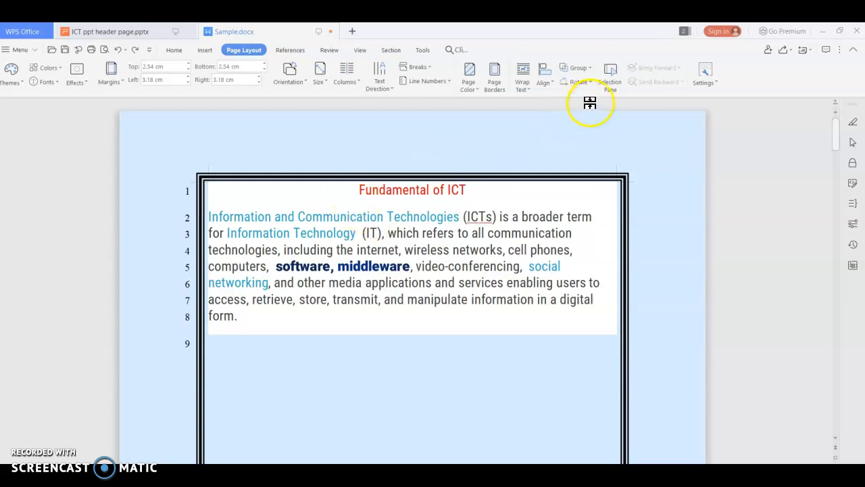
{"action": "left_click", "coordinate": [611, 79]}
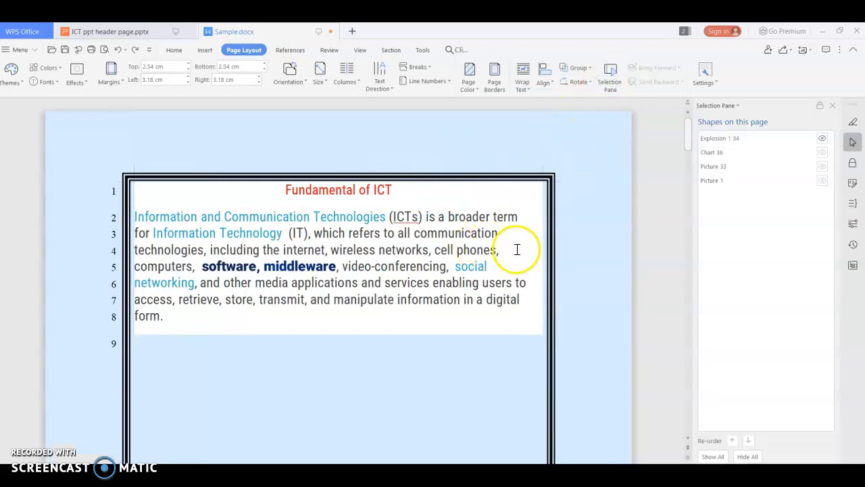
{"action": "left_click", "coordinate": [726, 159]}
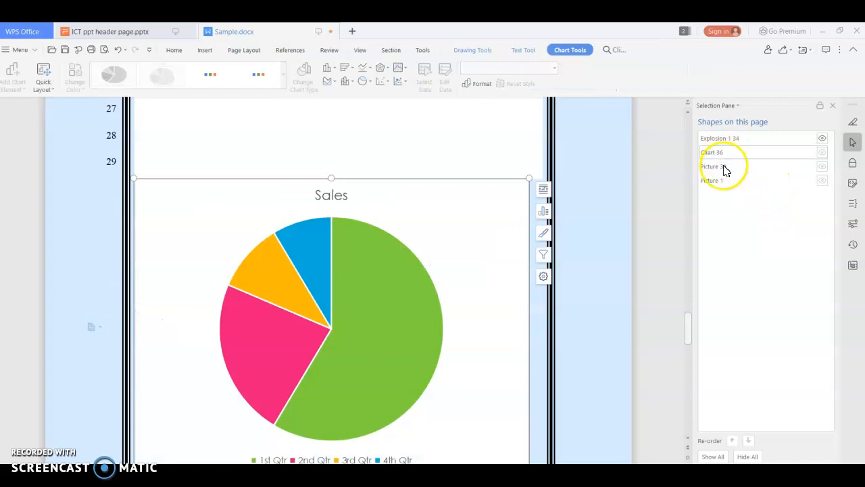
{"action": "left_click", "coordinate": [724, 169]}
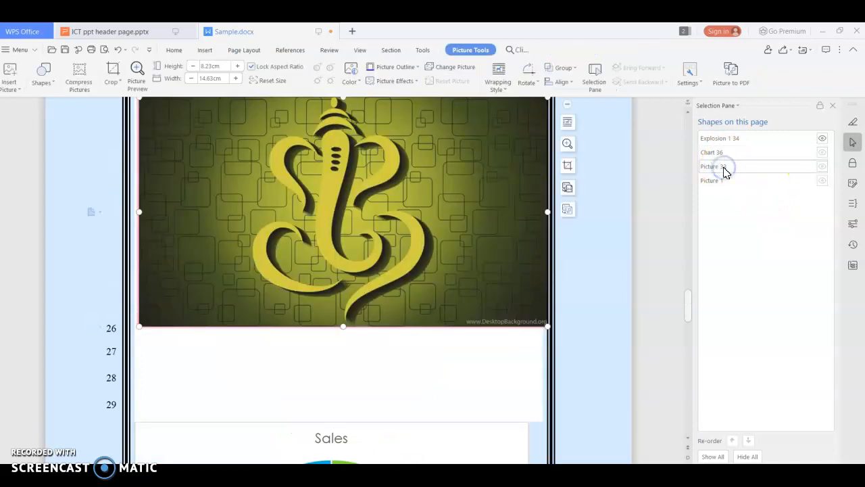
{"action": "left_click", "coordinate": [724, 180]}
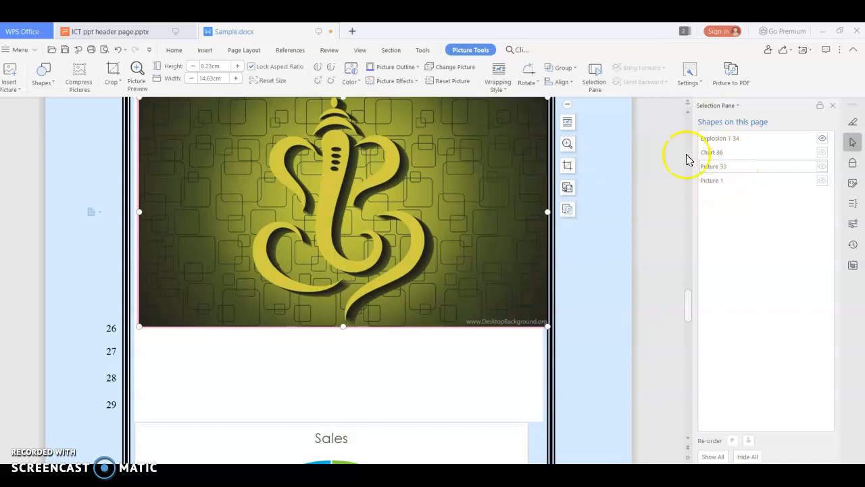
Use the Selection Pane to locate Picture 1, Picture 33, Chart 36 and Explosion 1 34 in the document
{"action": "left_click", "coordinate": [723, 181]}
{"action": "left_click", "coordinate": [719, 167]}
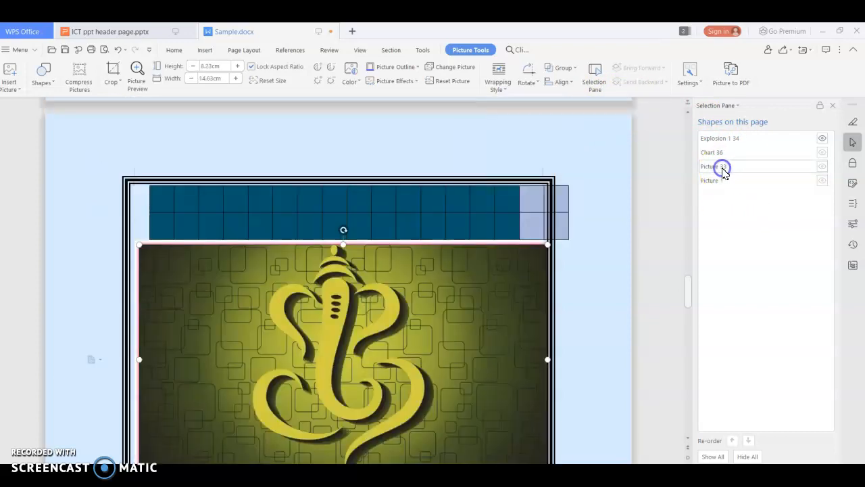
{"action": "left_click", "coordinate": [714, 151]}
{"action": "left_click", "coordinate": [720, 140]}
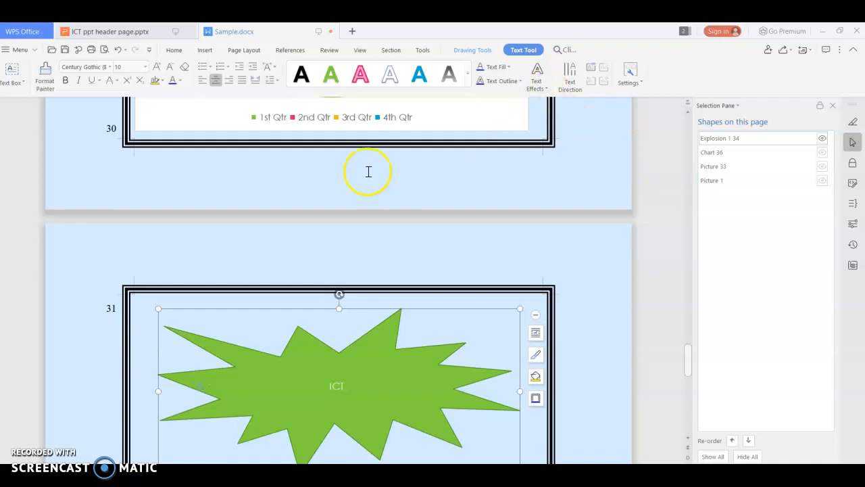
Check the Bring Forward options available for the green explosion shape in the page layout tools, and dismiss them
{"action": "left_click", "coordinate": [241, 54]}
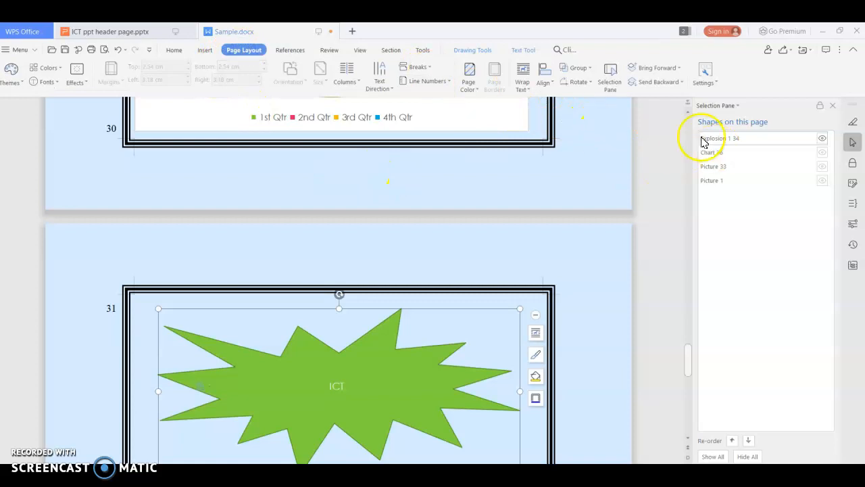
{"action": "left_click", "coordinate": [669, 68]}
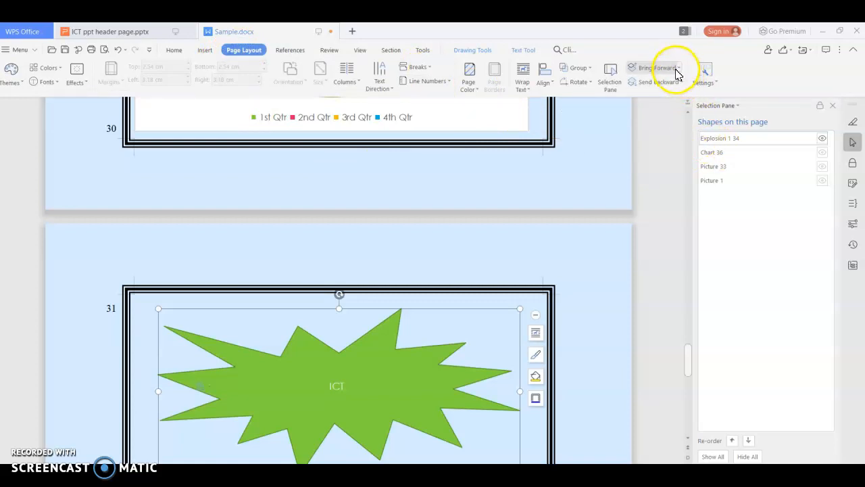
{"action": "left_click", "coordinate": [678, 68]}
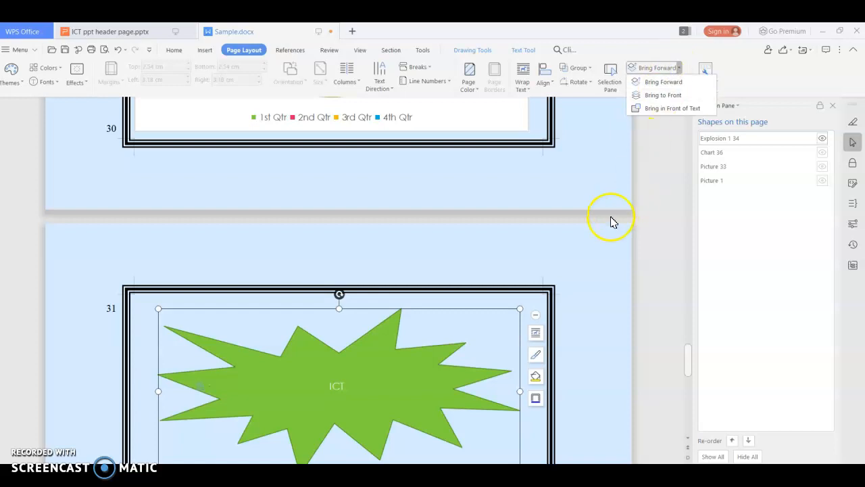
{"action": "left_click", "coordinate": [605, 238]}
Check whether Bring Forward and Send Backward are available for the first paragraph, the Marvel logo and the large Ganesha picture
{"action": "scroll", "coordinate": [500, 225], "scroll_direction": "up", "scroll_amount": 6}
{"action": "scroll", "coordinate": [501, 226], "scroll_direction": "up", "scroll_amount": 10}
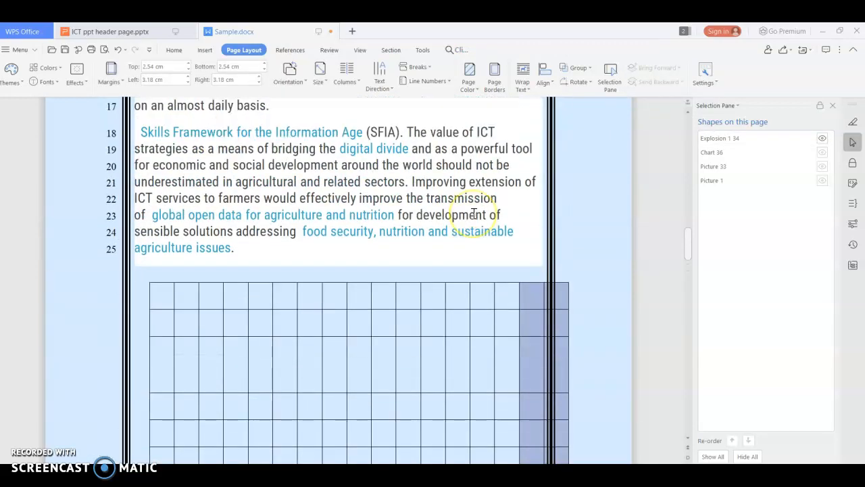
{"action": "scroll", "coordinate": [307, 219], "scroll_direction": "up", "scroll_amount": 8}
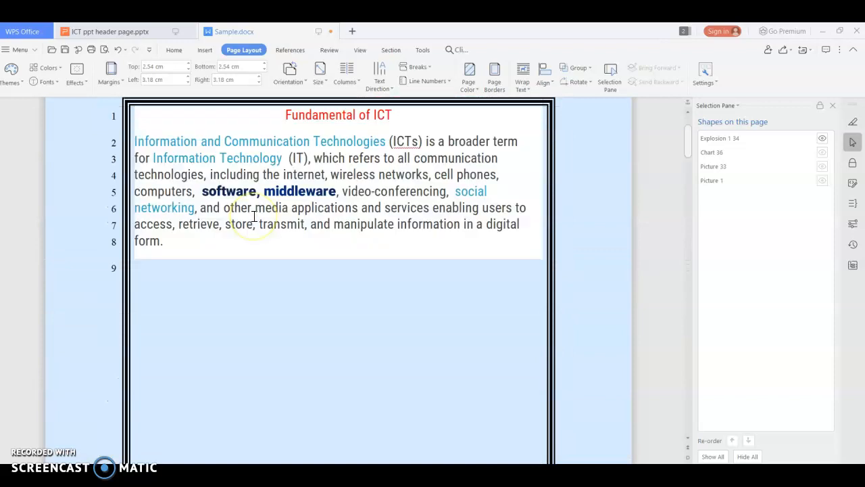
{"action": "left_click", "coordinate": [144, 217]}
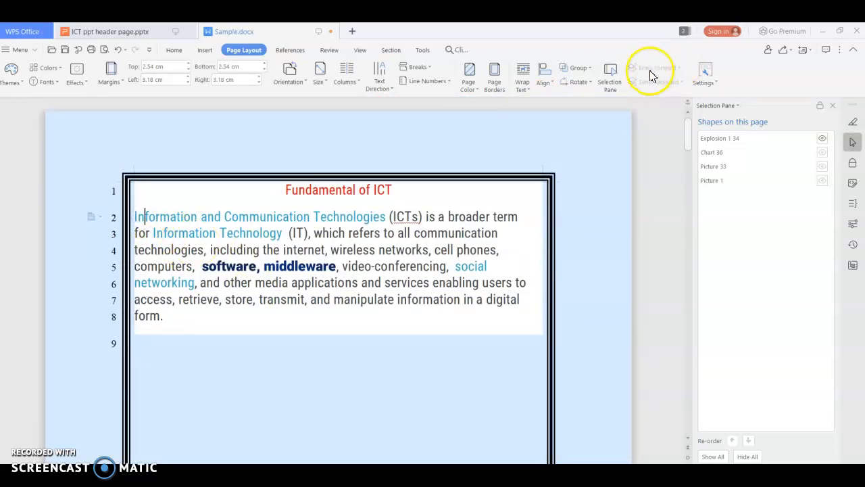
{"action": "scroll", "coordinate": [330, 304], "scroll_direction": "down", "scroll_amount": 10}
{"action": "scroll", "coordinate": [339, 310], "scroll_direction": "down", "scroll_amount": 3}
{"action": "left_click", "coordinate": [338, 309]}
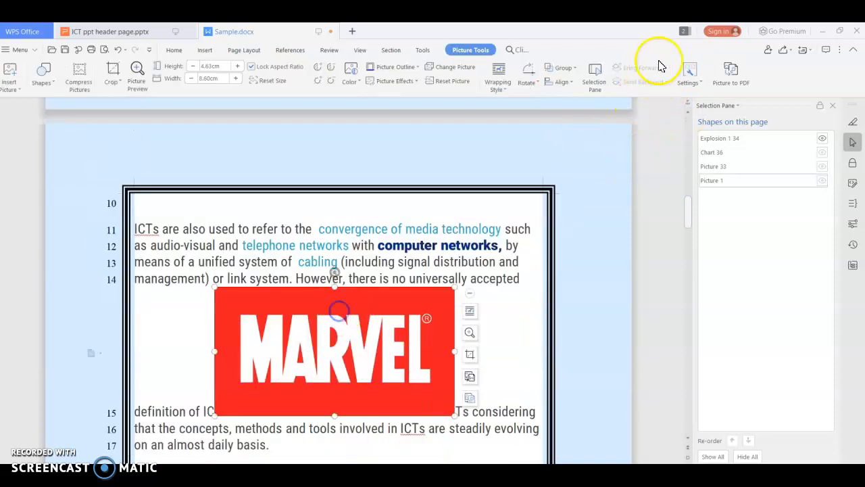
{"action": "scroll", "coordinate": [424, 256], "scroll_direction": "down", "scroll_amount": 2}
{"action": "scroll", "coordinate": [425, 256], "scroll_direction": "down", "scroll_amount": 15}
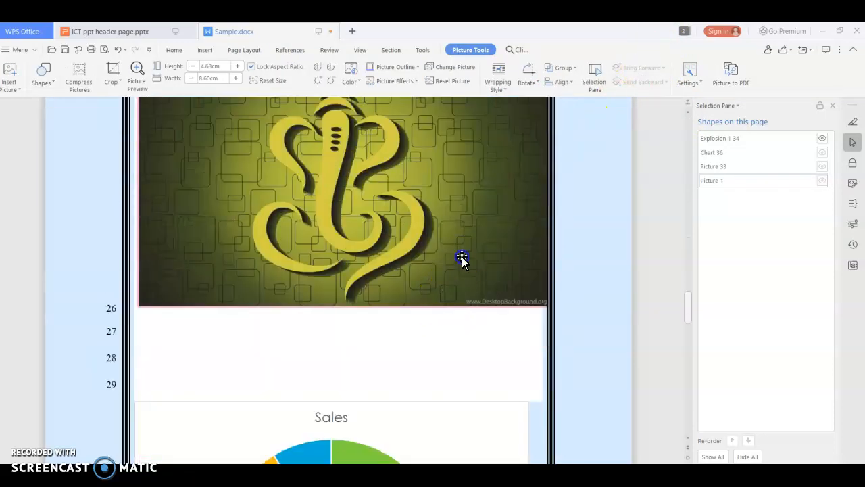
{"action": "left_click", "coordinate": [461, 257]}
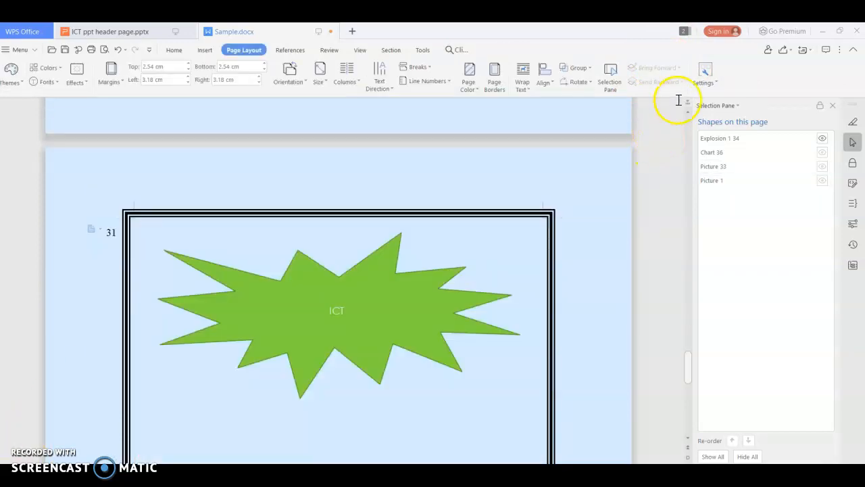
Review the Margins, Paper and Columns settings in Page Setup, and close the dialog
{"action": "left_click", "coordinate": [699, 81]}
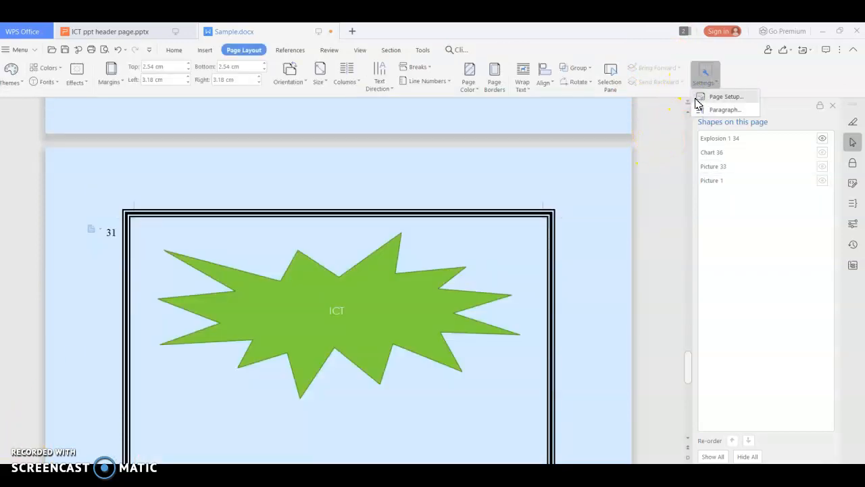
{"action": "left_click", "coordinate": [653, 158]}
{"action": "left_click", "coordinate": [704, 76]}
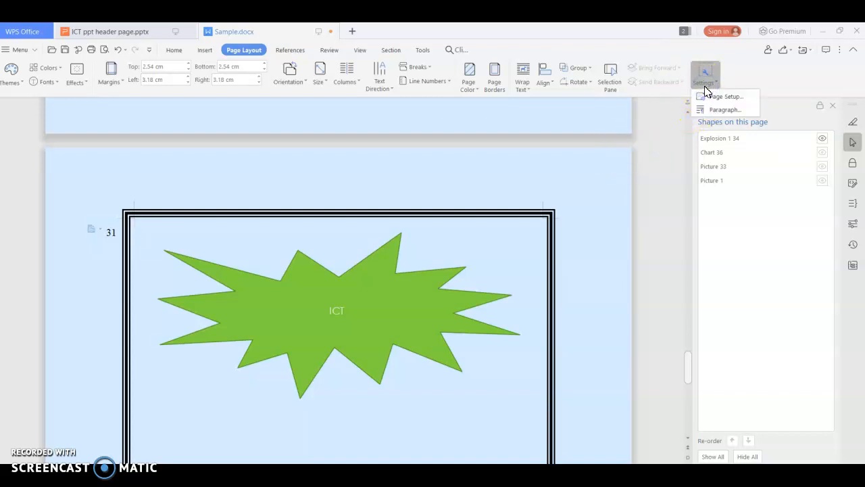
{"action": "left_click", "coordinate": [708, 98]}
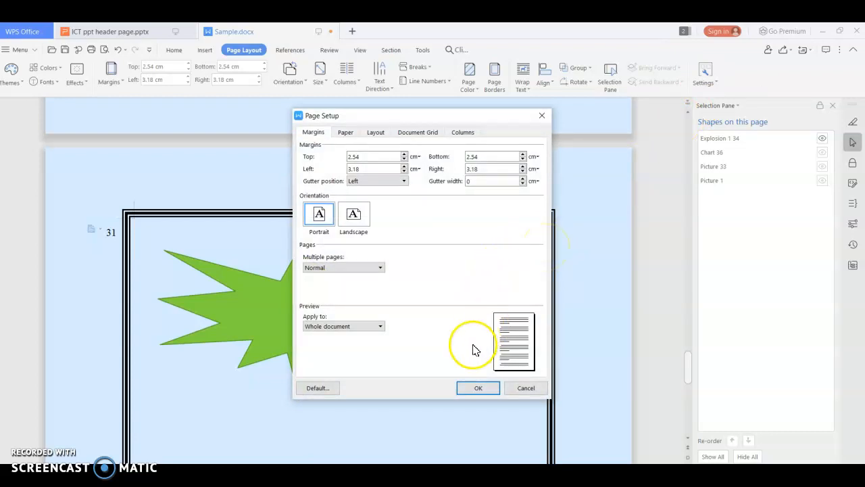
{"action": "left_click", "coordinate": [333, 407]}
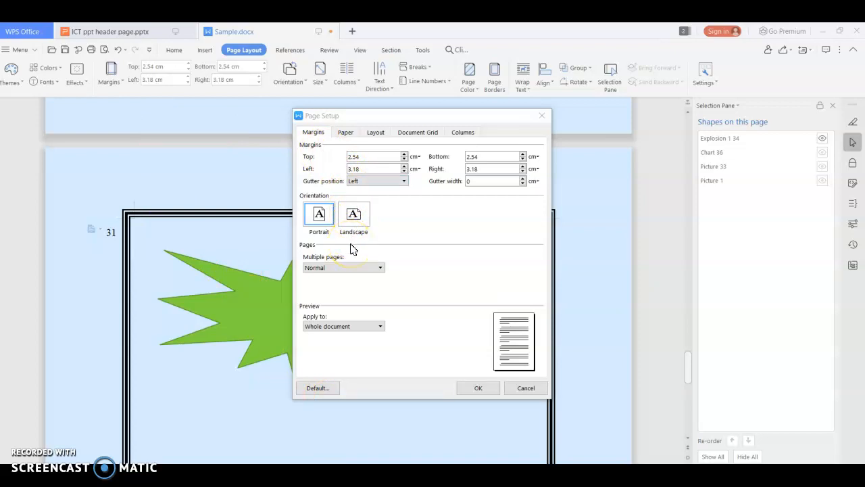
{"action": "left_click", "coordinate": [346, 134]}
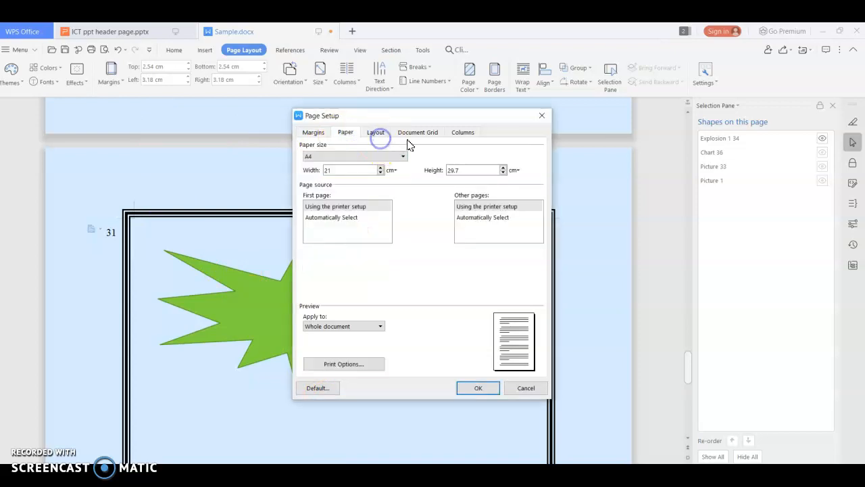
{"action": "left_click", "coordinate": [476, 134]}
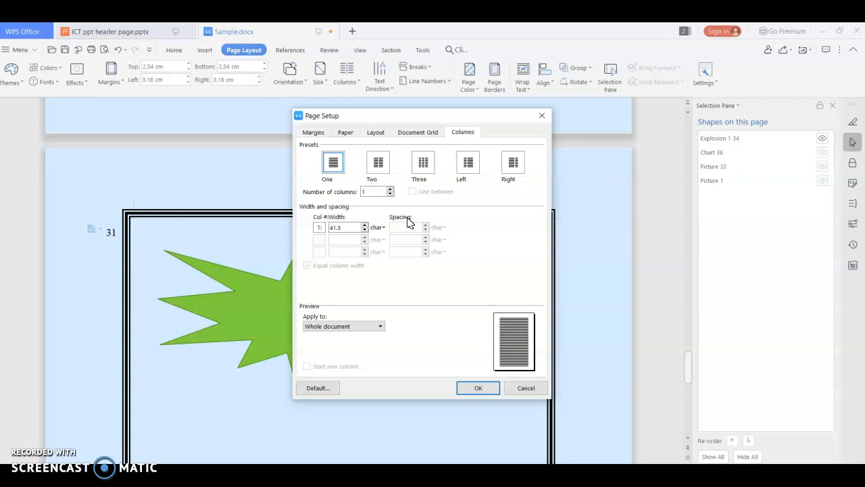
{"action": "left_click", "coordinate": [541, 116]}
Review the alignment and line spacing options in the Paragraph settings, and accept the dialog
{"action": "left_click", "coordinate": [708, 83]}
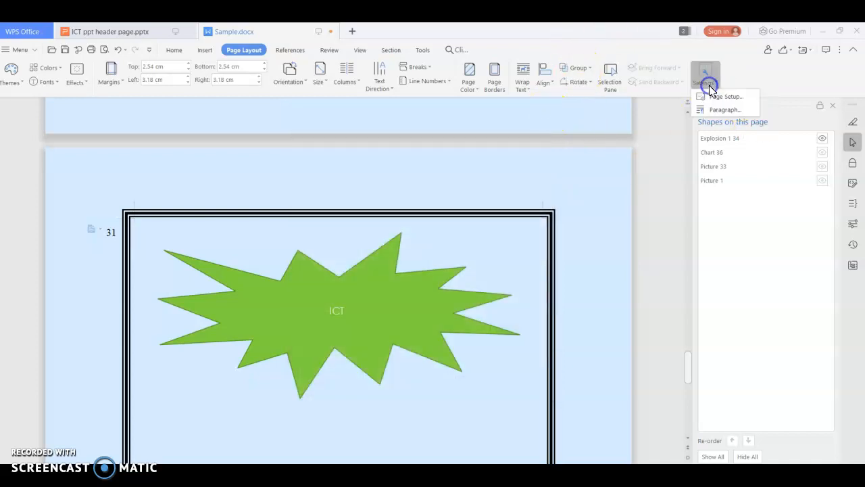
{"action": "left_click", "coordinate": [710, 109]}
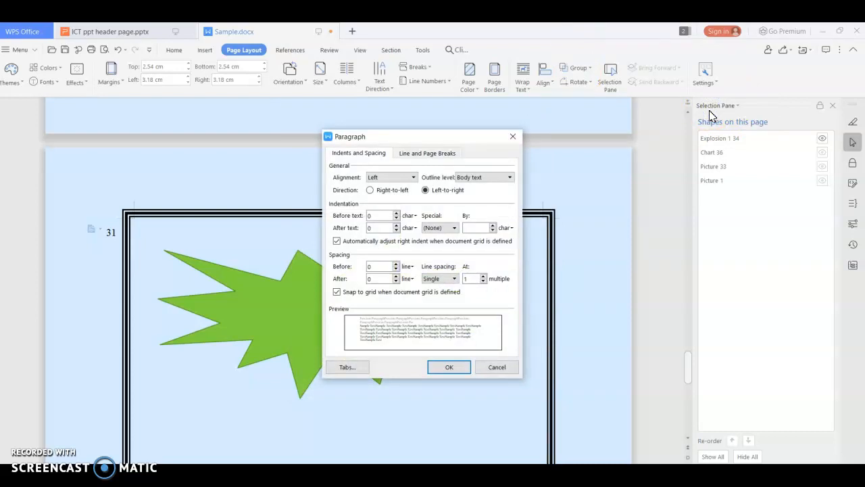
{"action": "left_click", "coordinate": [393, 178]}
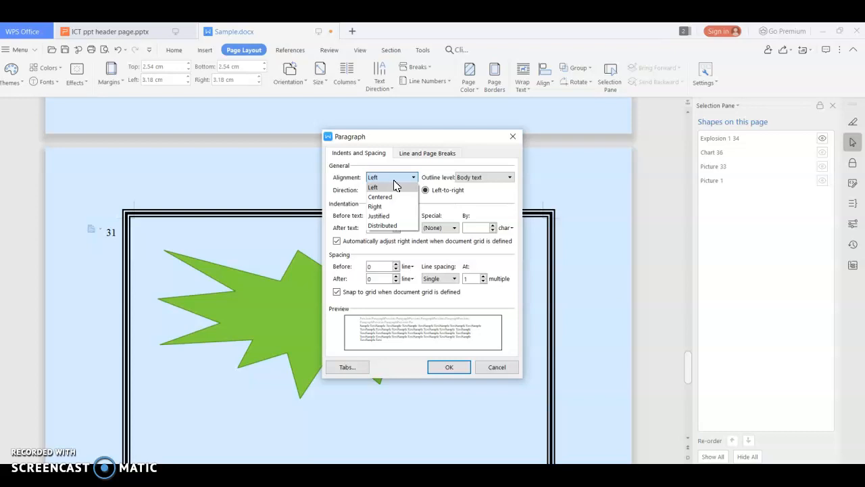
{"action": "left_click", "coordinate": [428, 292]}
{"action": "left_click", "coordinate": [433, 278]}
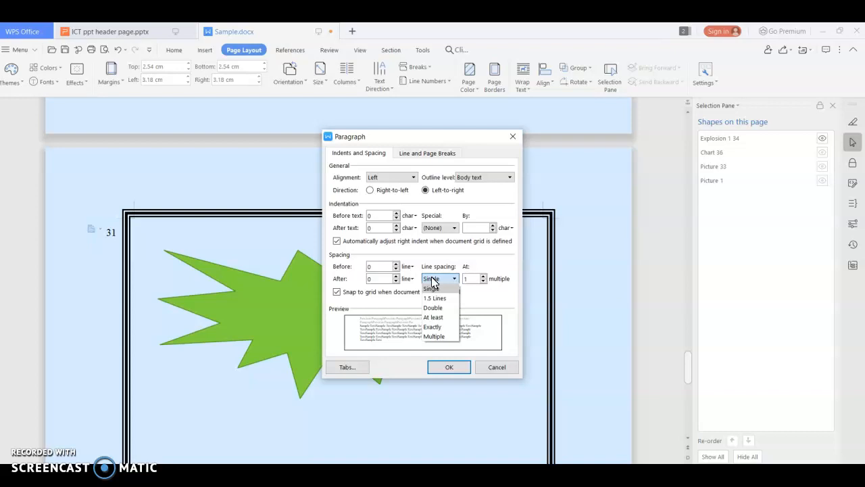
{"action": "left_click", "coordinate": [448, 366]}
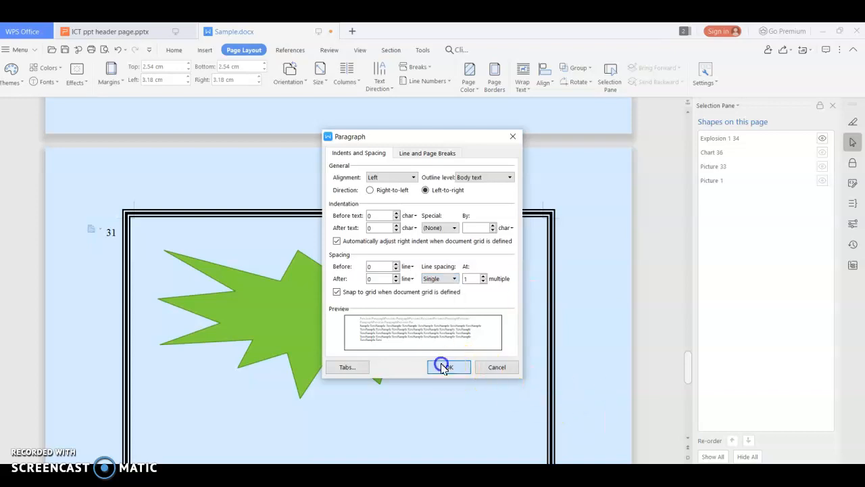
{"action": "left_click", "coordinate": [441, 365]}
{"action": "scroll", "coordinate": [315, 283], "scroll_direction": "down", "scroll_amount": 3}
{"action": "scroll", "coordinate": [318, 271], "scroll_direction": "up", "scroll_amount": 7}
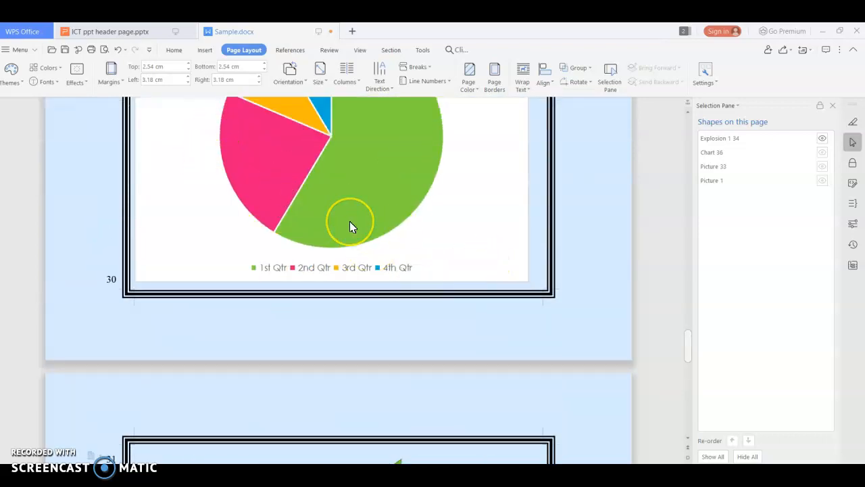
{"action": "mouse_move", "coordinate": [350, 224]}
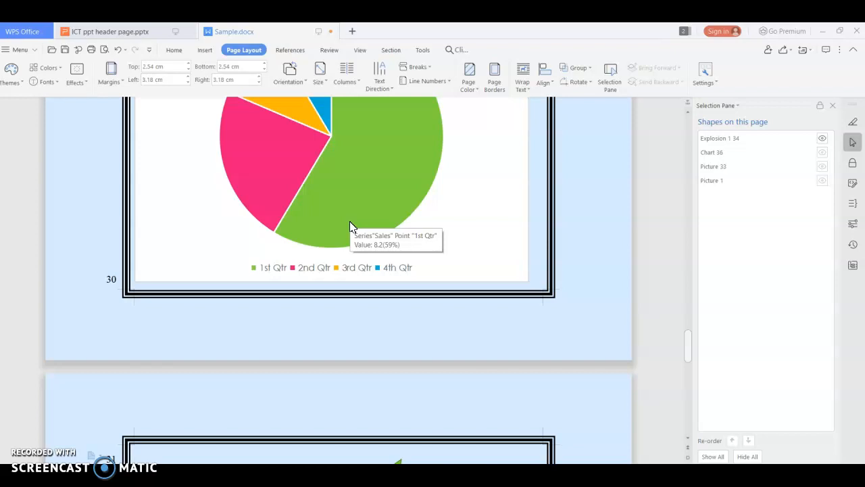